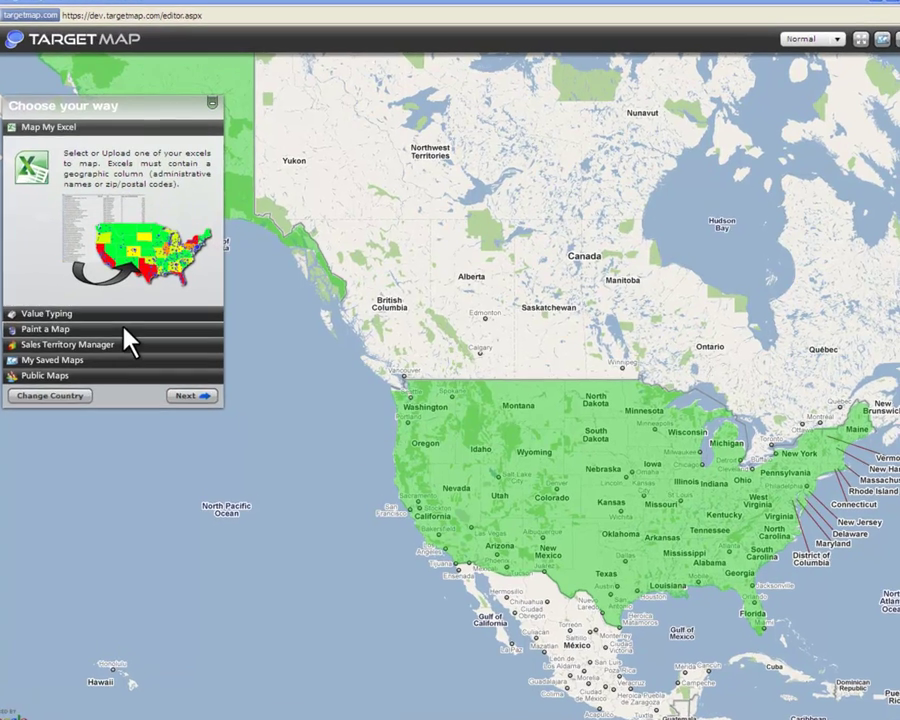
- Choose the Paint a Map option and continue into the Map Editor
left_click(139, 330)
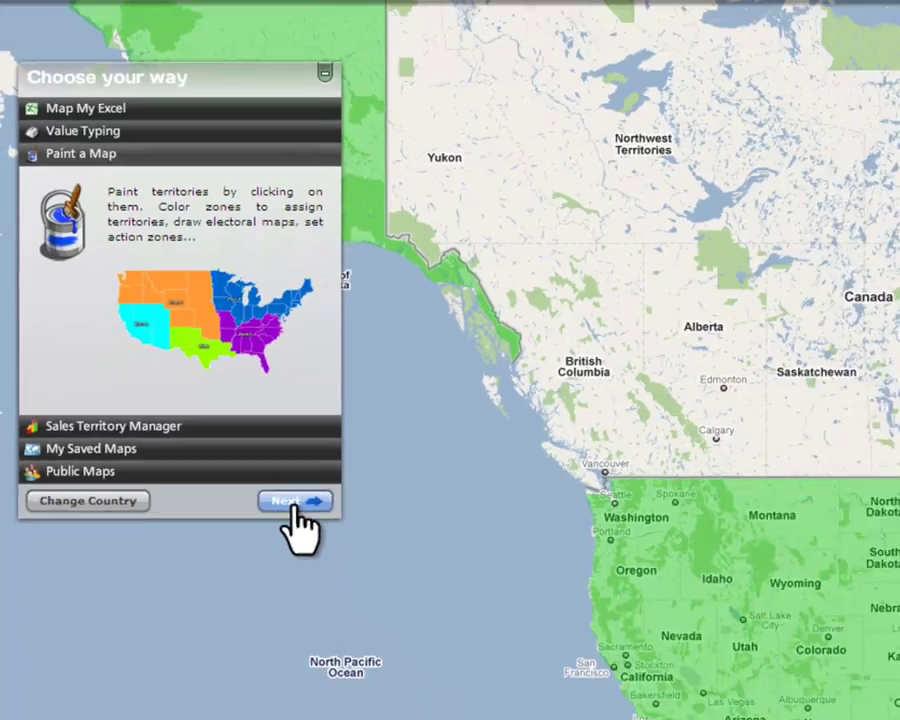
left_click(384, 612)
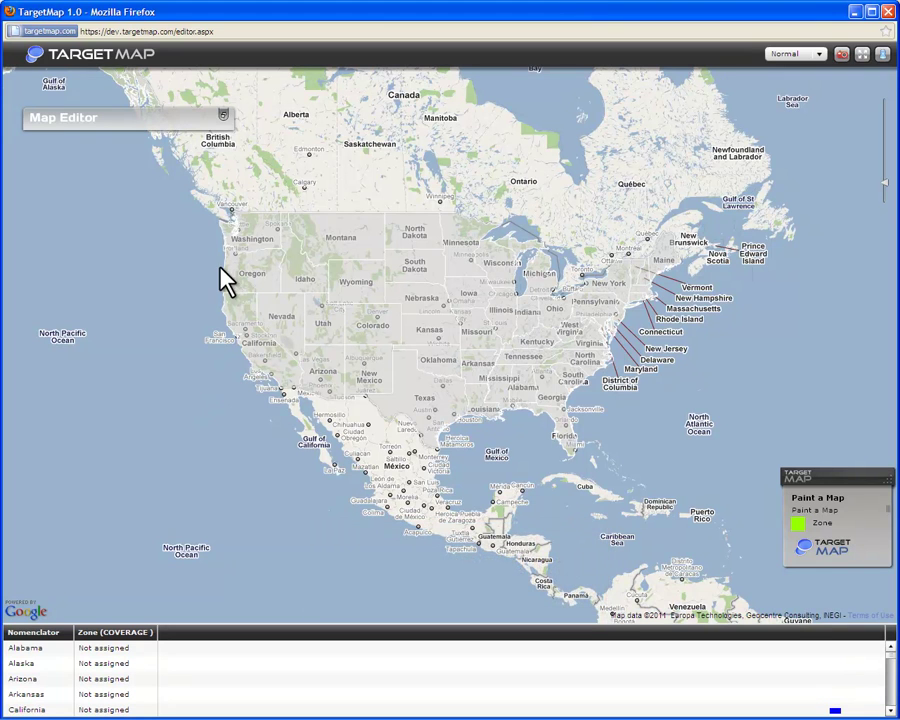
- Rename the first zone to Territory one and colour it red (FF0000)
left_click(223, 115)
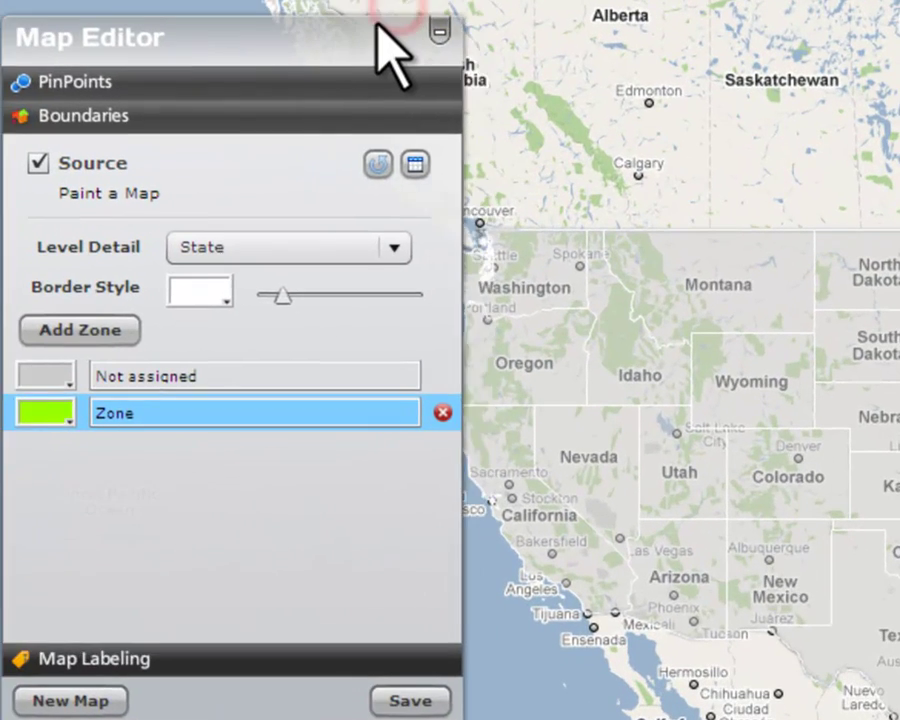
left_click(204, 416)
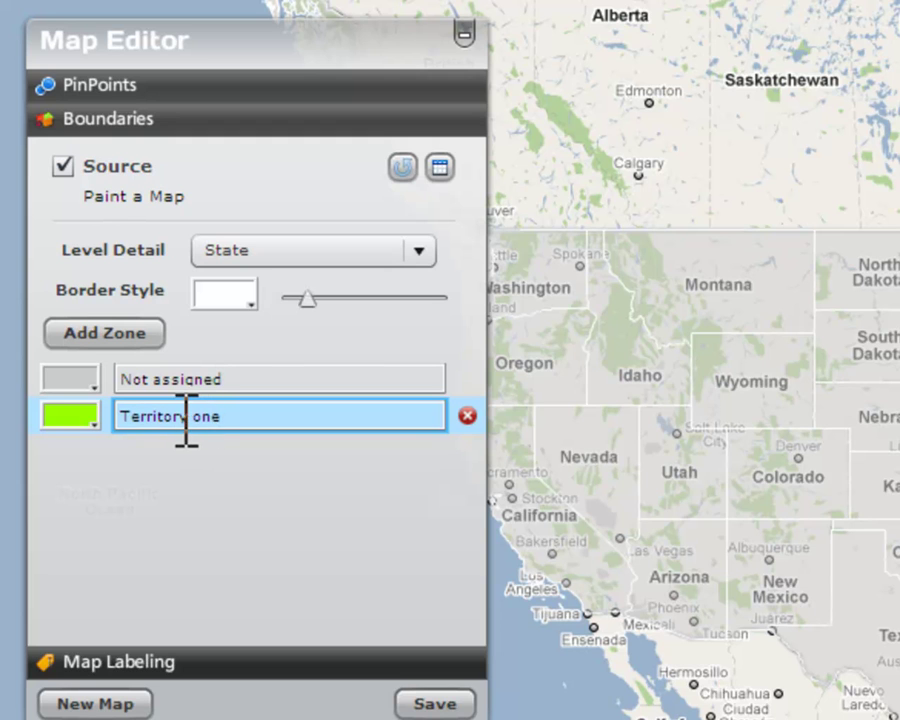
left_click(78, 417)
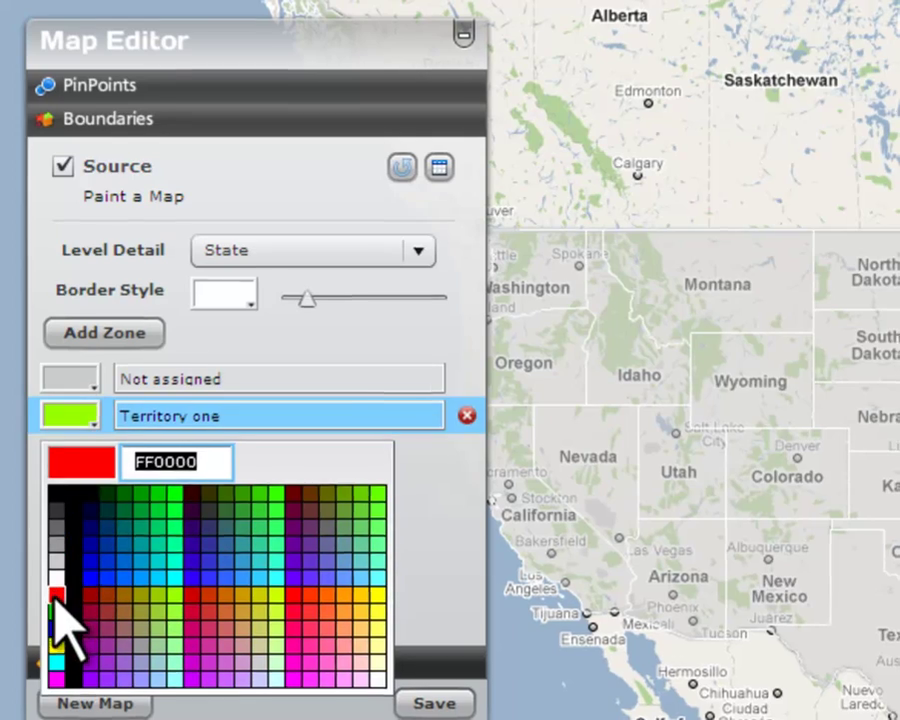
left_click(57, 596)
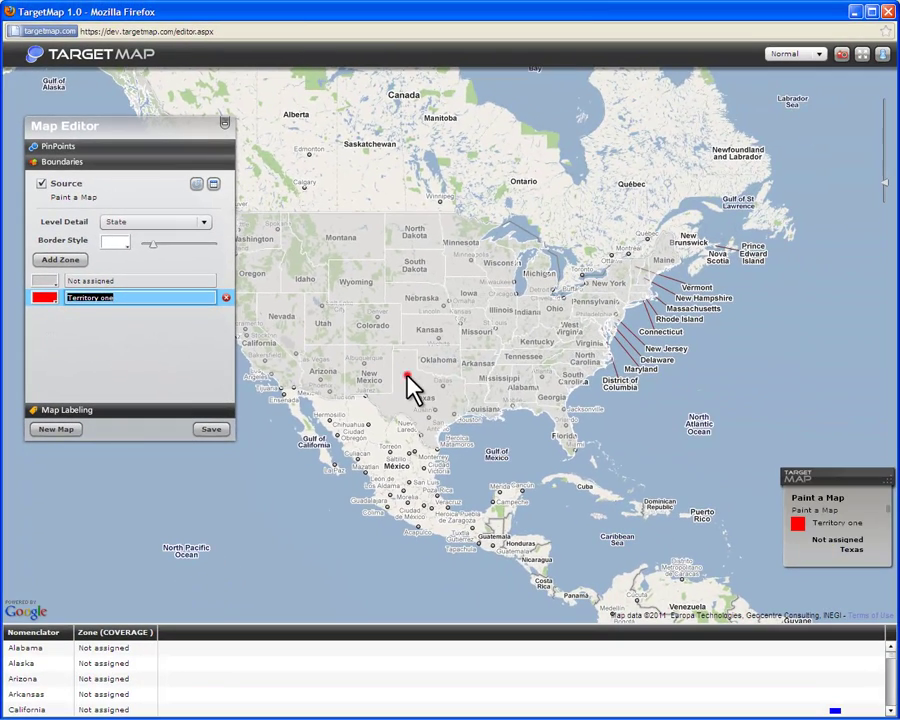
- Paint Texas, Oklahoma, Kansas, Missouri, Arkansas and Louisiana into Territory one
left_click(408, 382)
left_click(434, 360)
left_click(455, 332)
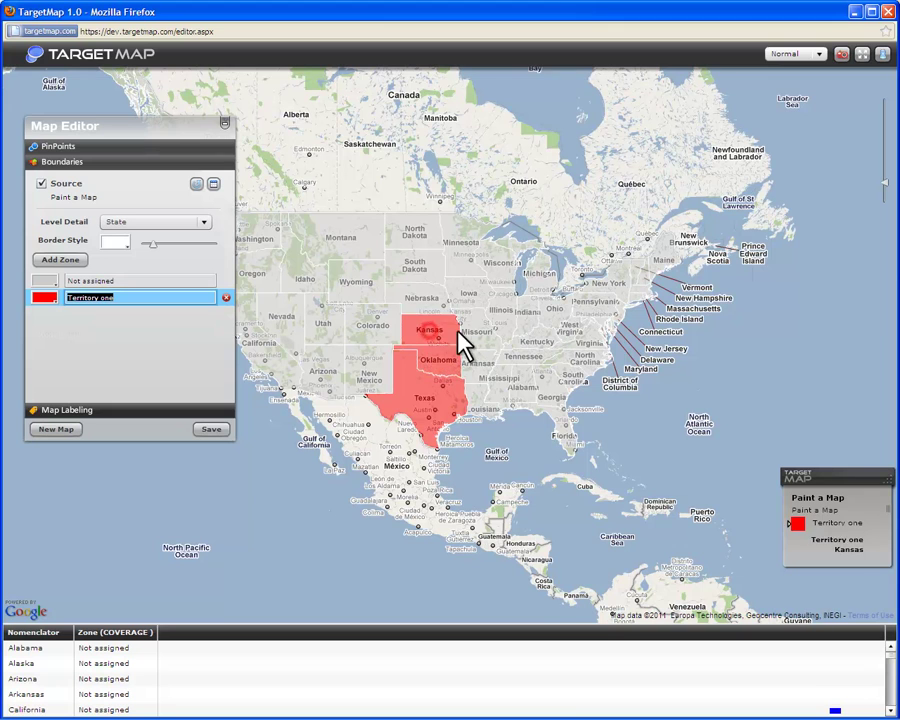
left_click(476, 358)
left_click(480, 400)
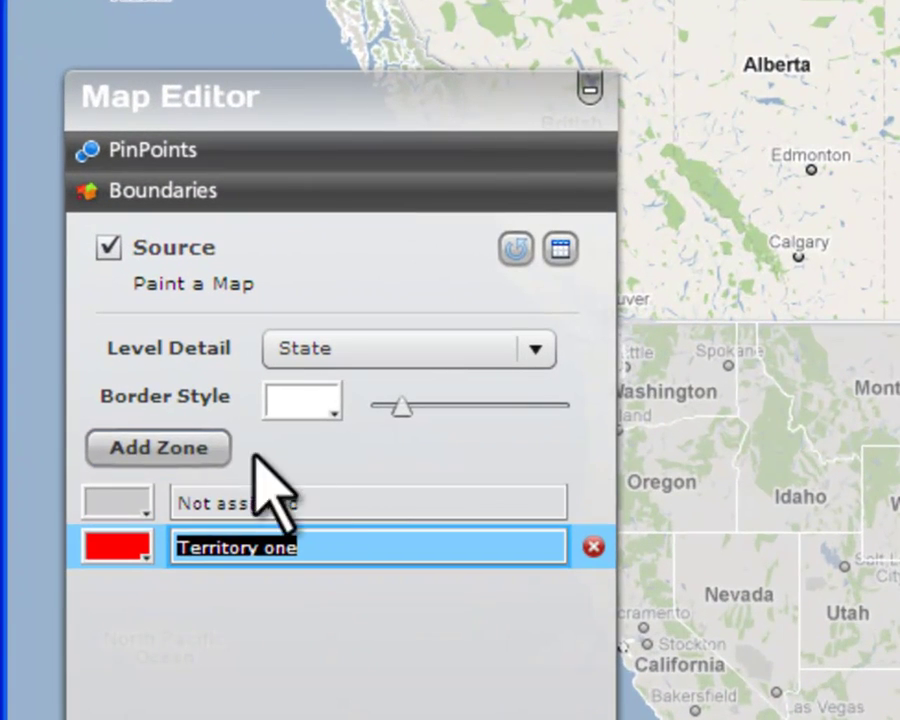
- Add a second zone named Territory two
left_click(130, 353)
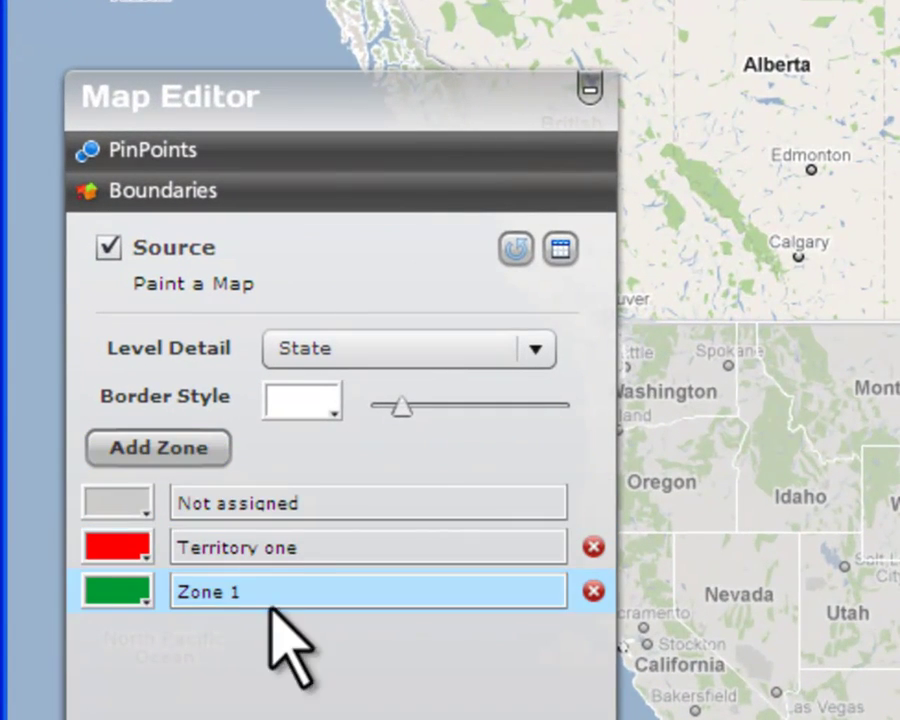
left_click(271, 591)
type("Territory two")
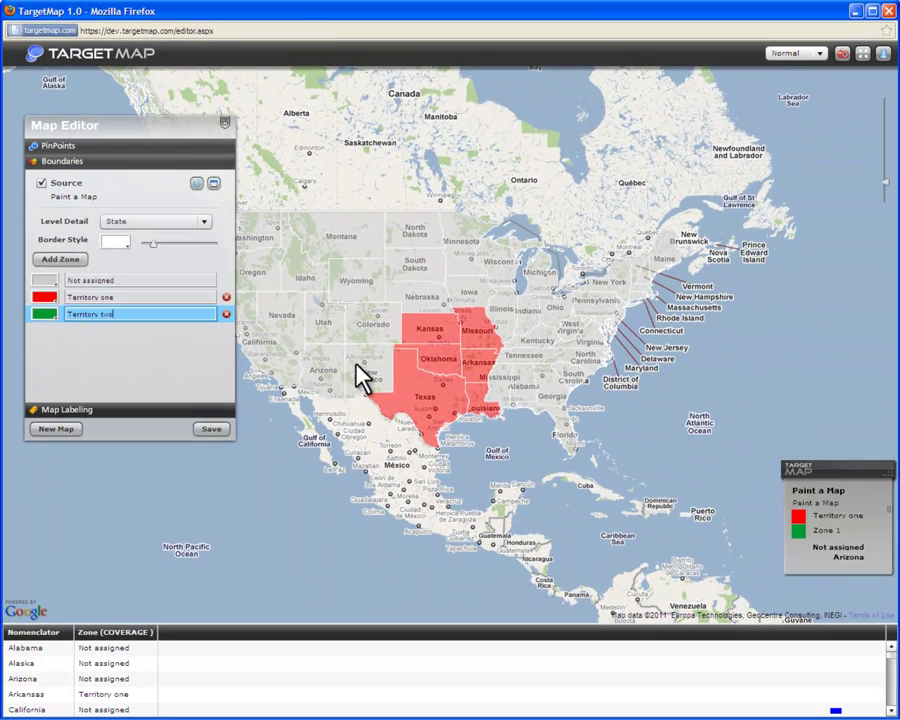
- Paint New Mexico, Arizona, California, Nevada and Oregon into Territory two and colour it green 00CC66
left_click(362, 367)
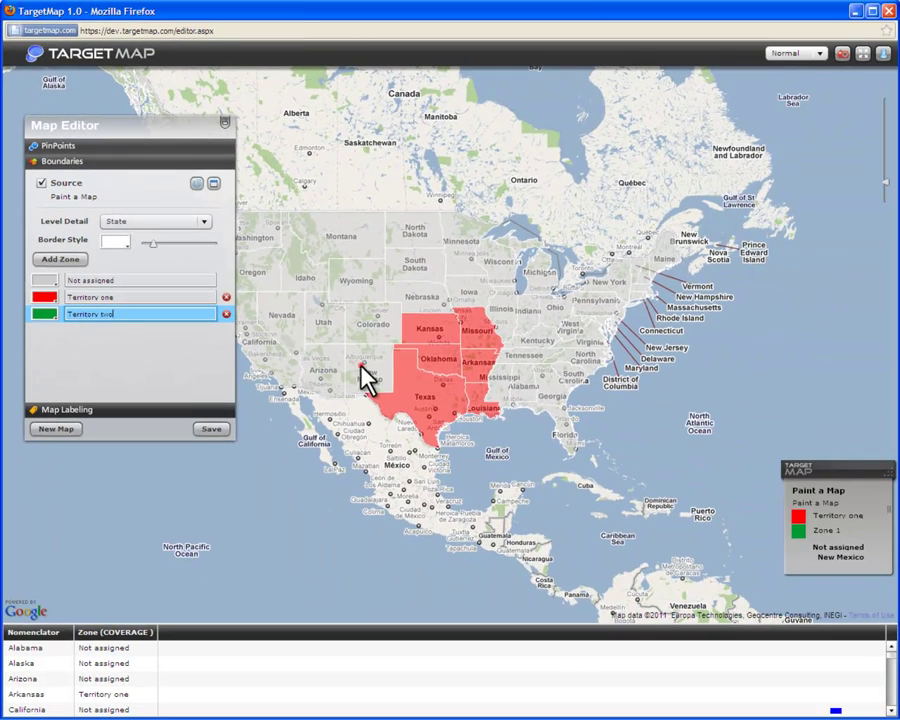
left_click(333, 363)
left_click(283, 364)
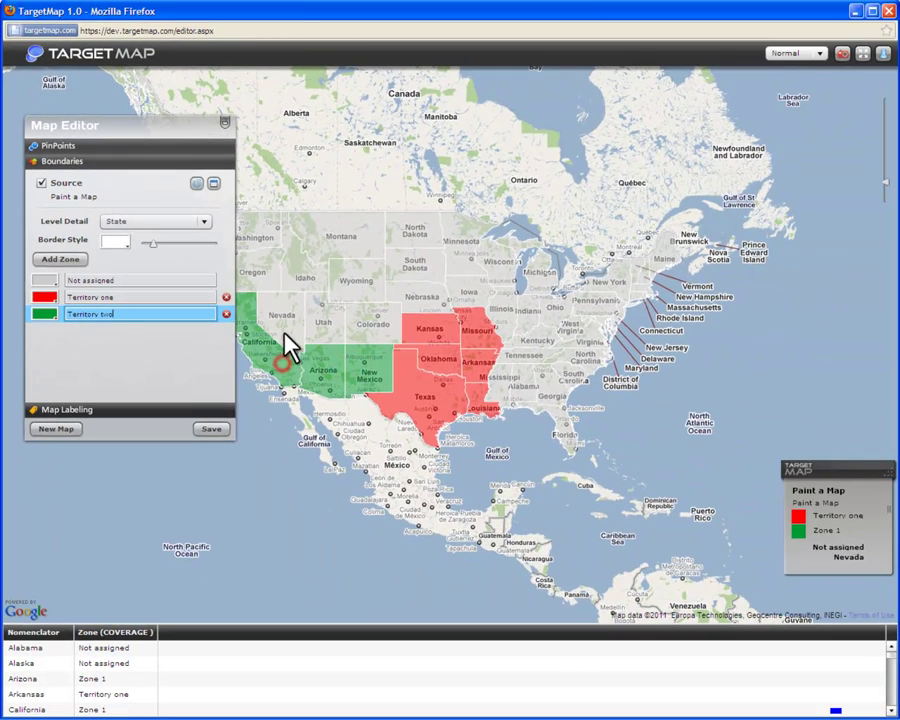
left_click(283, 332)
left_click(264, 272)
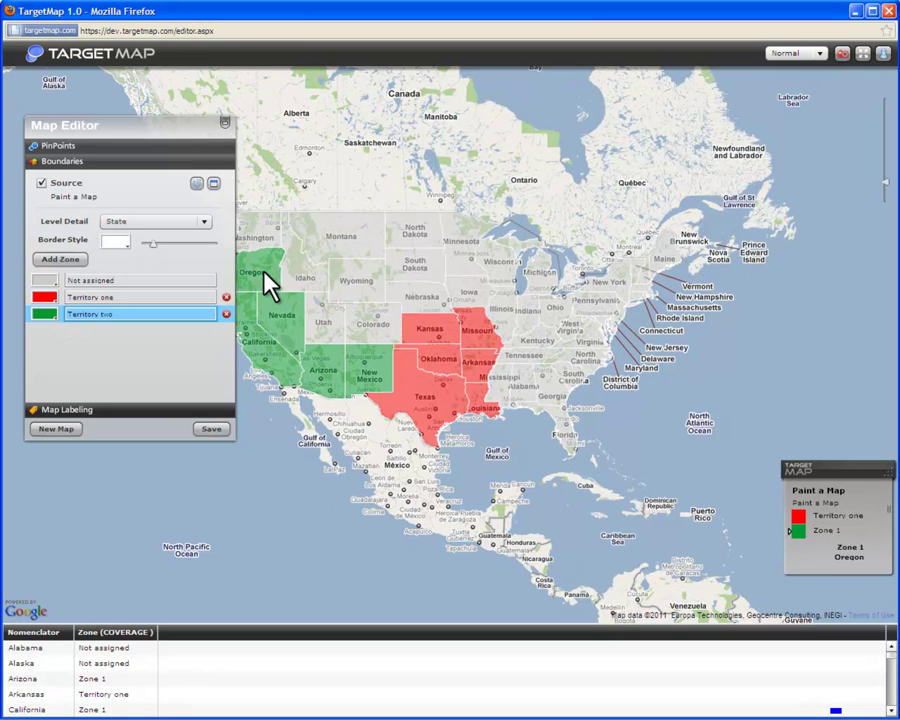
left_click(54, 316)
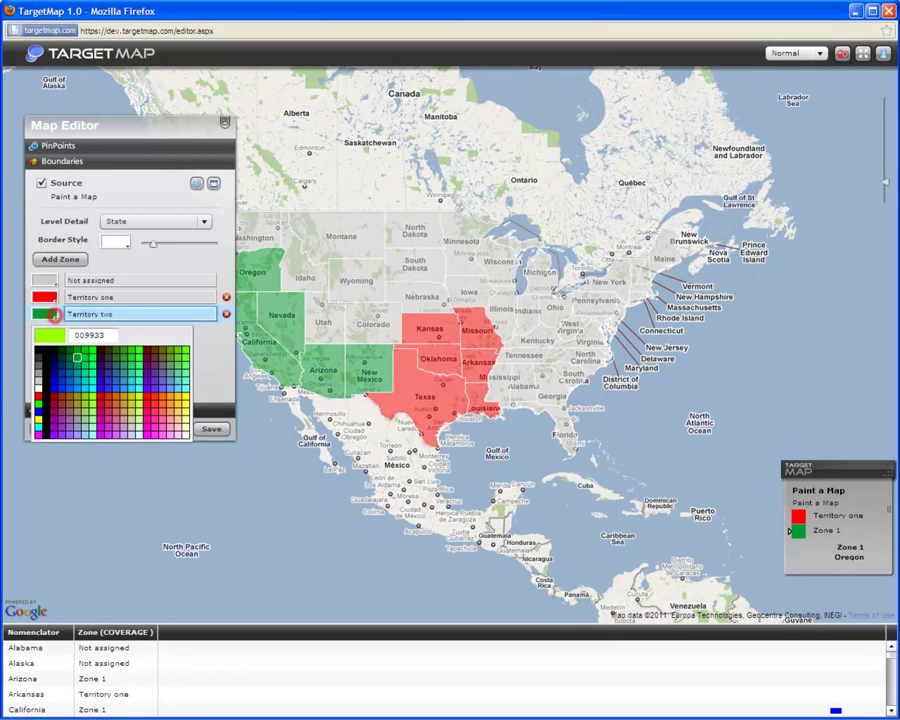
left_click(86, 365)
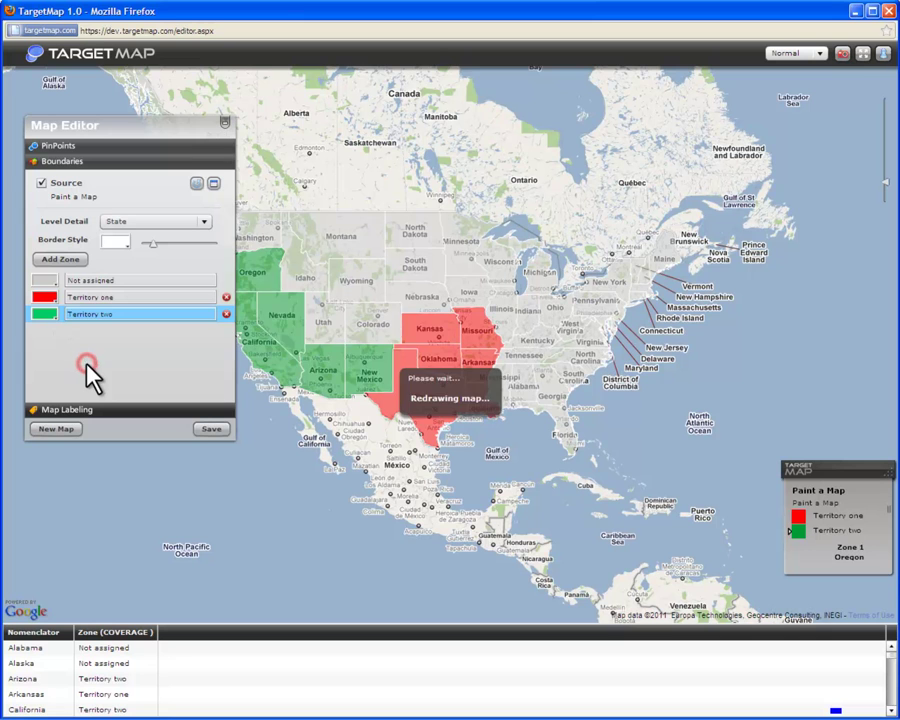
- Add a third zone named Territory 3
left_click(62, 259)
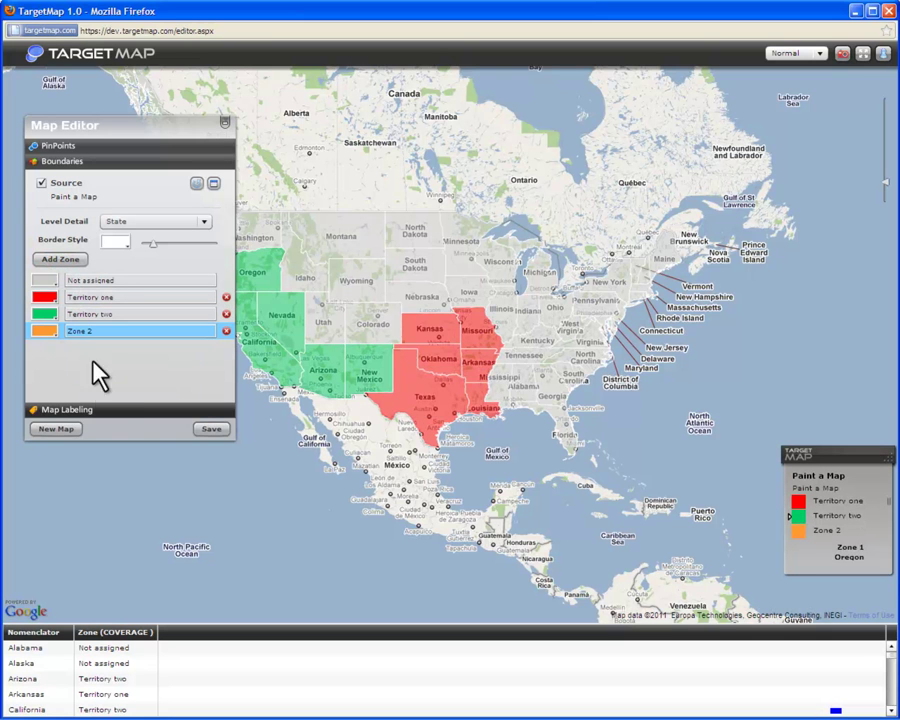
left_click_drag(95, 331, 69, 333)
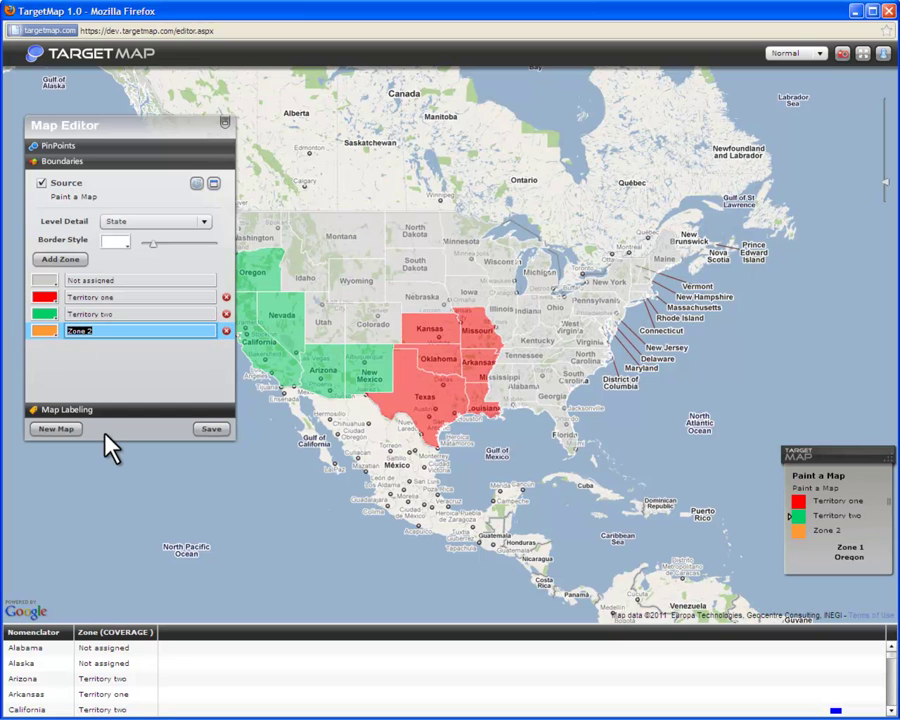
type("Territory")
type(" 3")
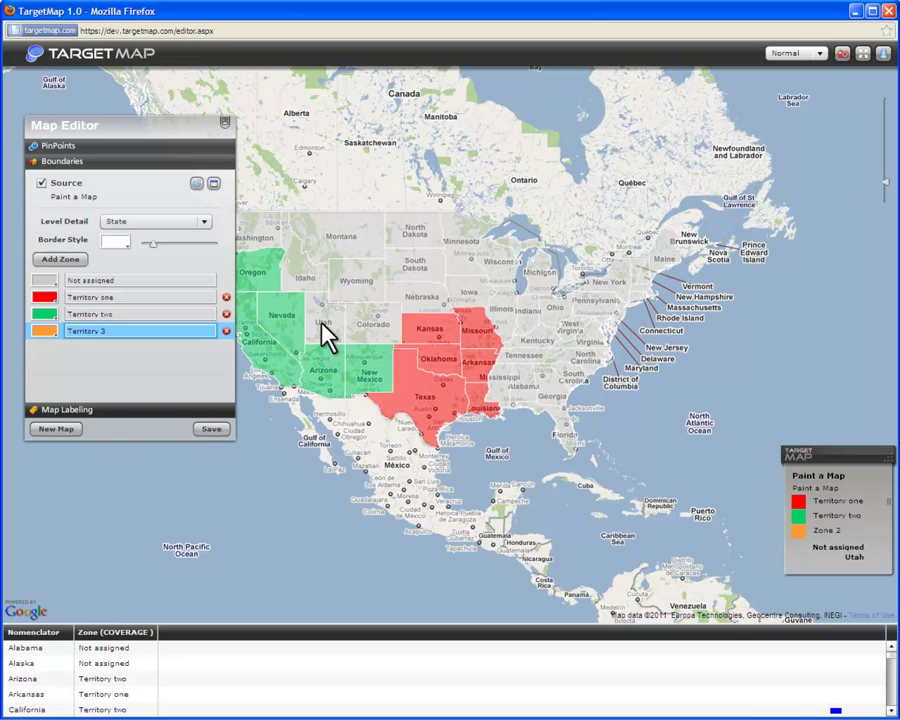
- Paint Utah, Idaho, Washington, Montana, Wyoming and Colorado into Territory 3 and colour it blue
left_click(321, 333)
left_click(266, 238)
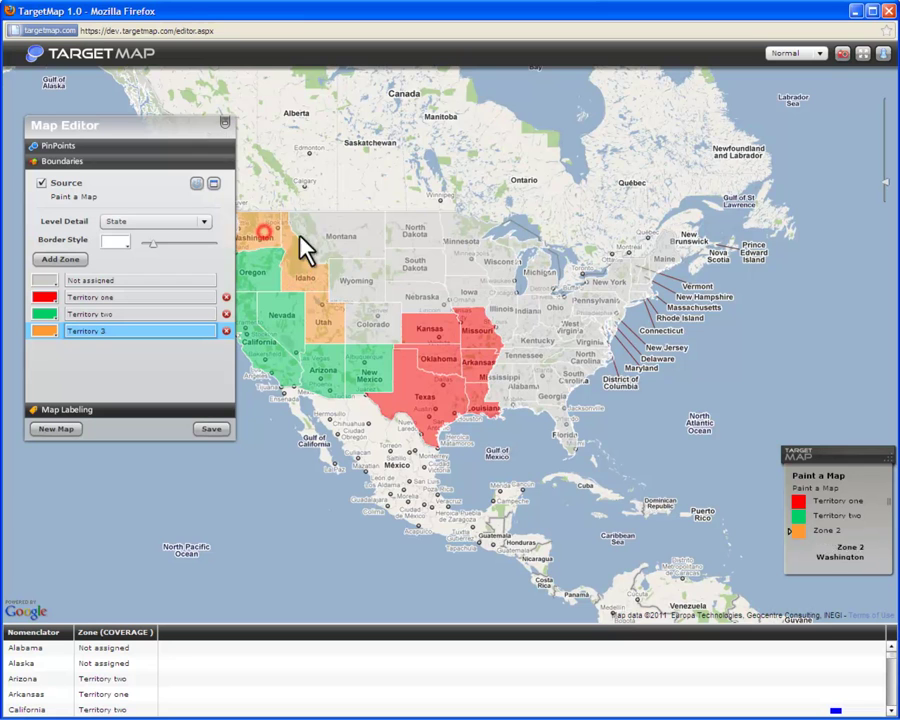
left_click(343, 238)
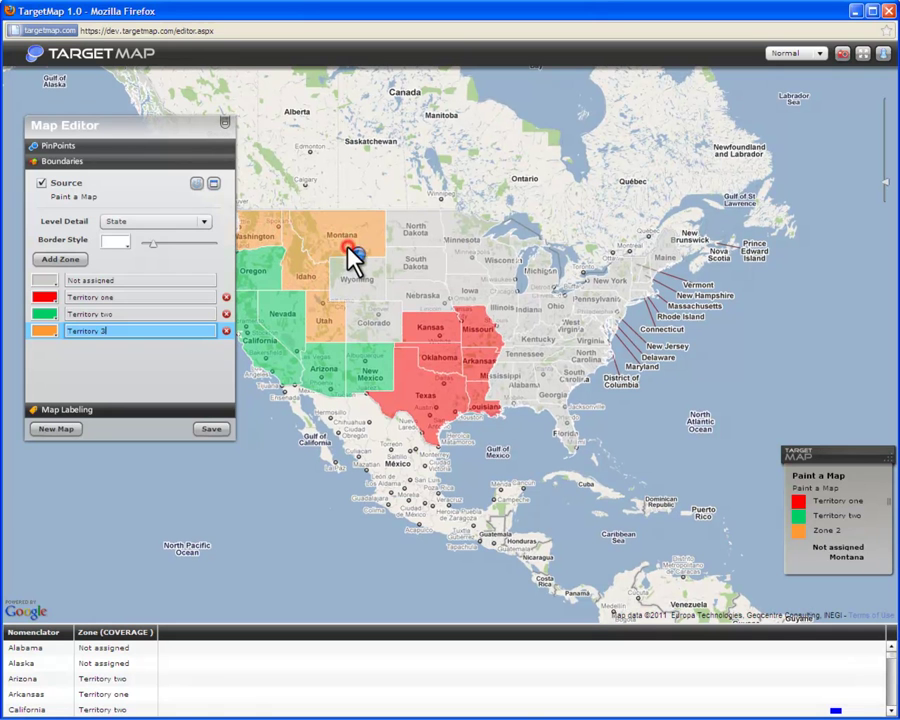
left_click(356, 266)
left_click(366, 318)
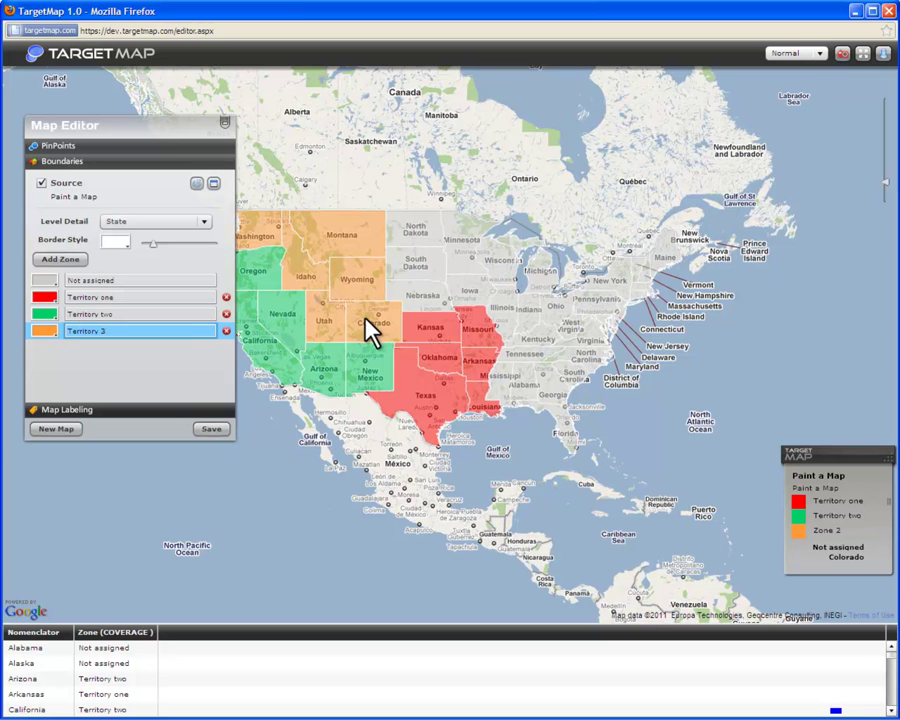
left_click(44, 331)
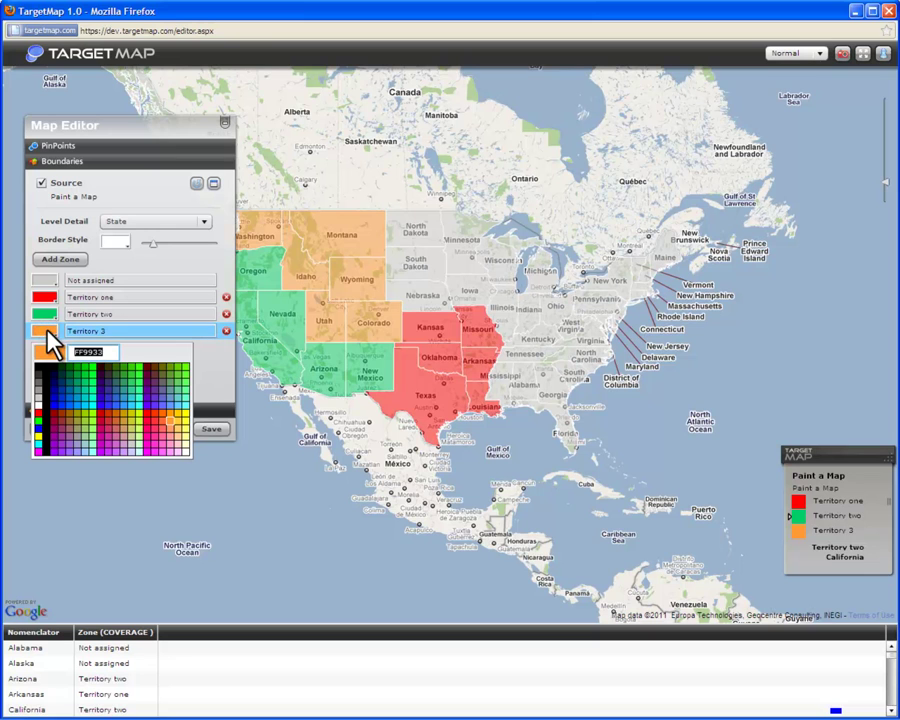
left_click(114, 401)
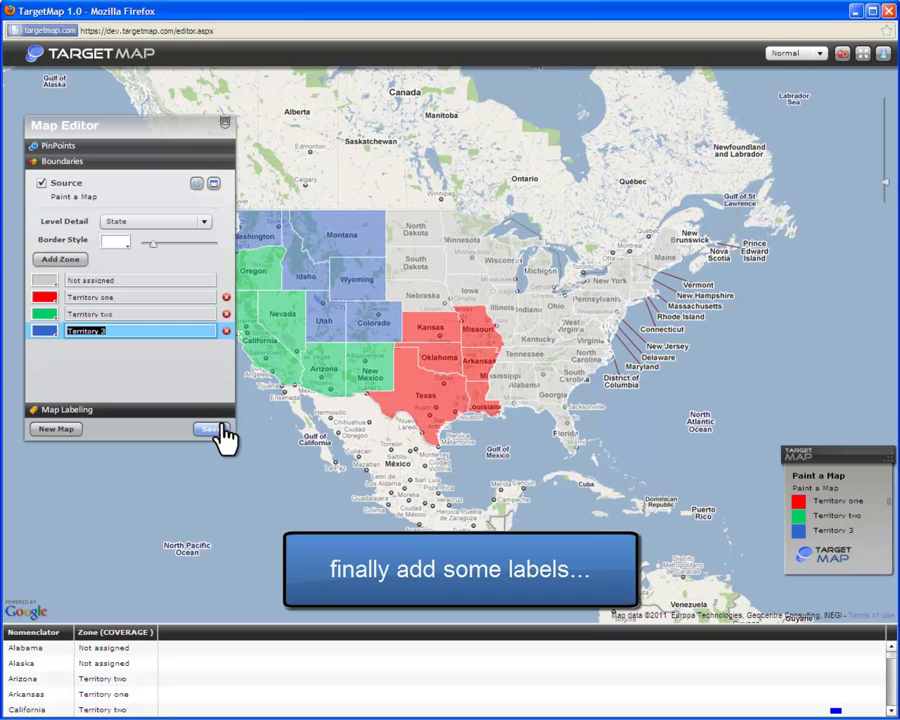
- Hide the background base map and move the editor panel aside
left_click(819, 56)
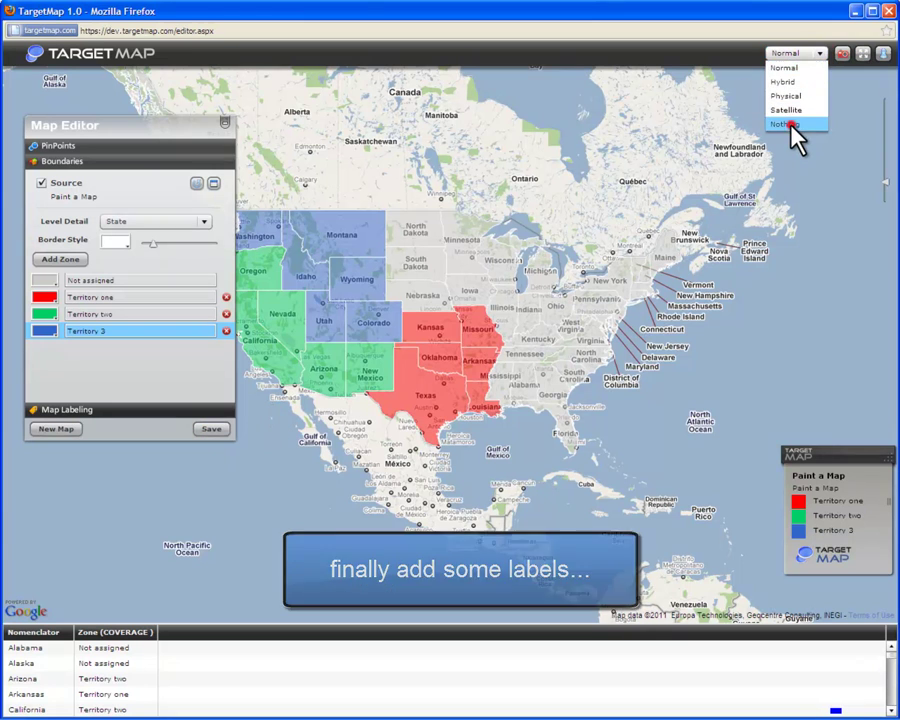
left_click(789, 124)
mouse_move(185, 138)
left_mouse_down()
mouse_move(169, 190)
mouse_move(179, 191)
left_mouse_up()
- Label the green, red and blue territories with zone names instead of state names
left_click(139, 621)
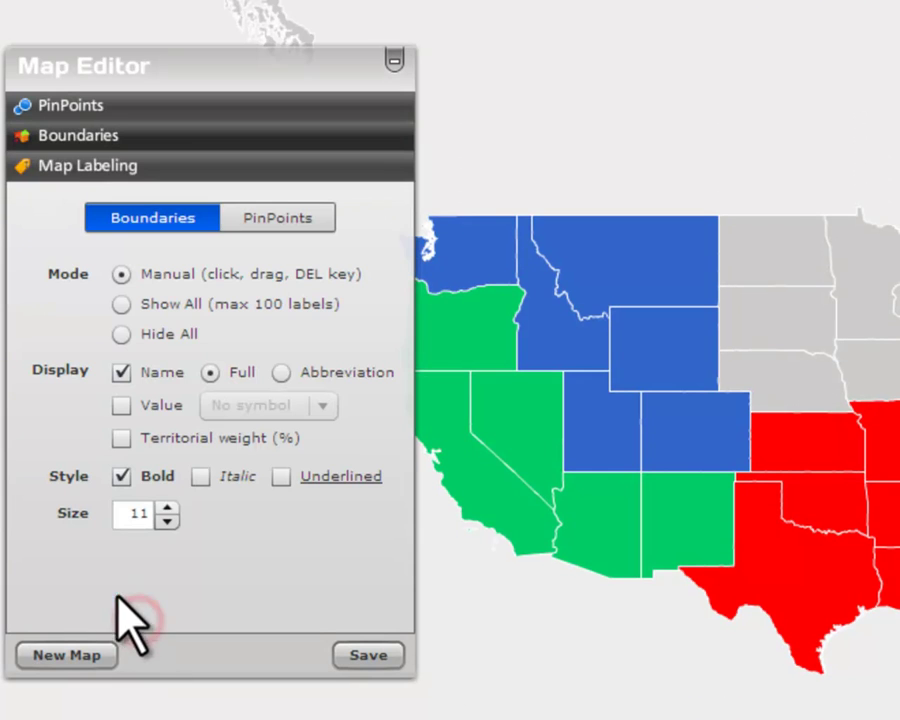
left_click(502, 428)
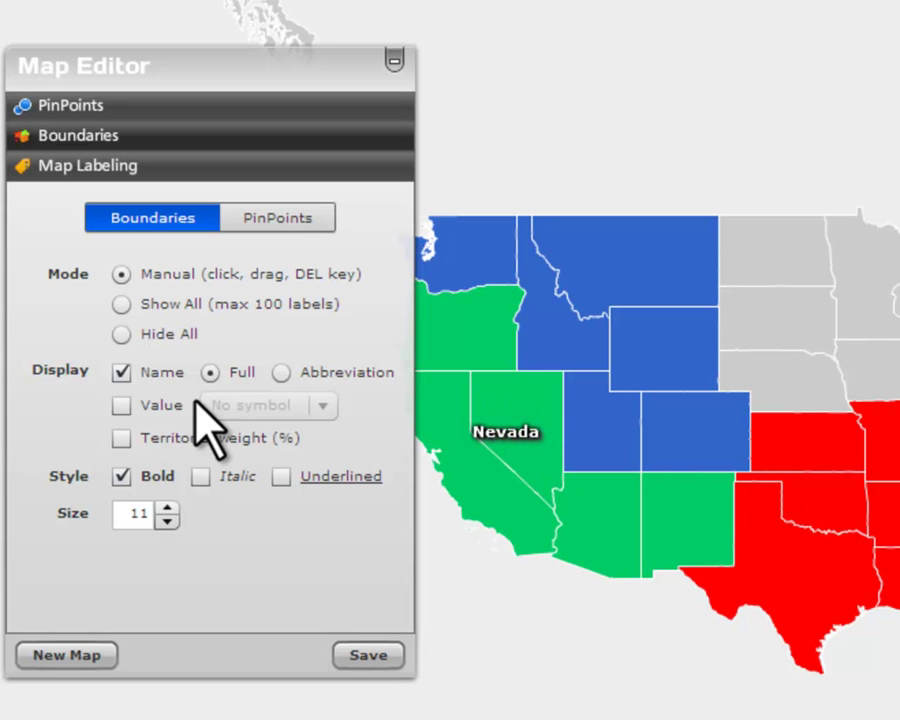
left_click(120, 372)
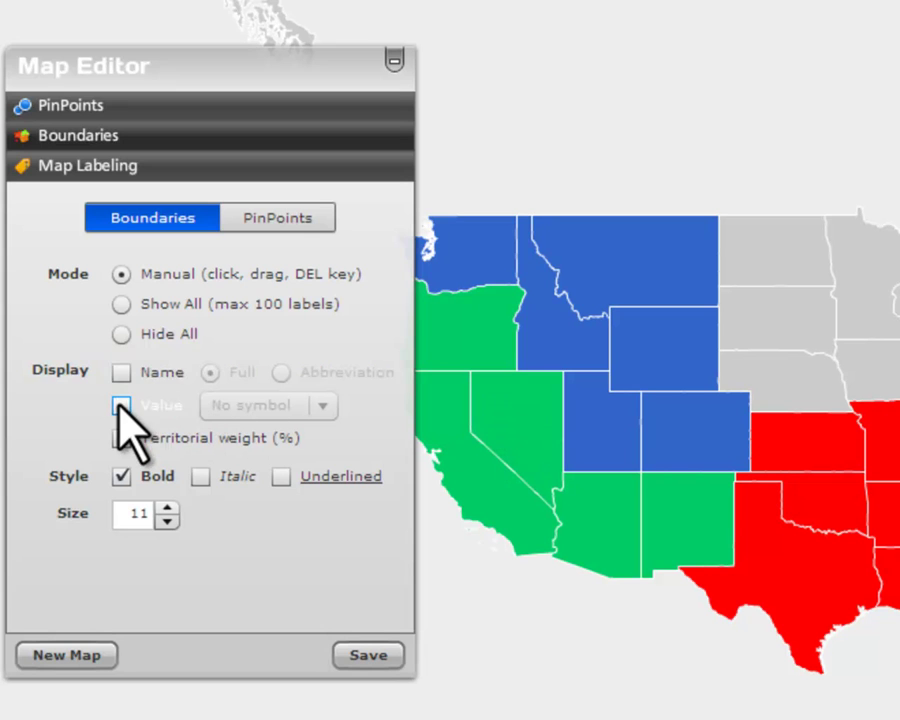
left_click(121, 405)
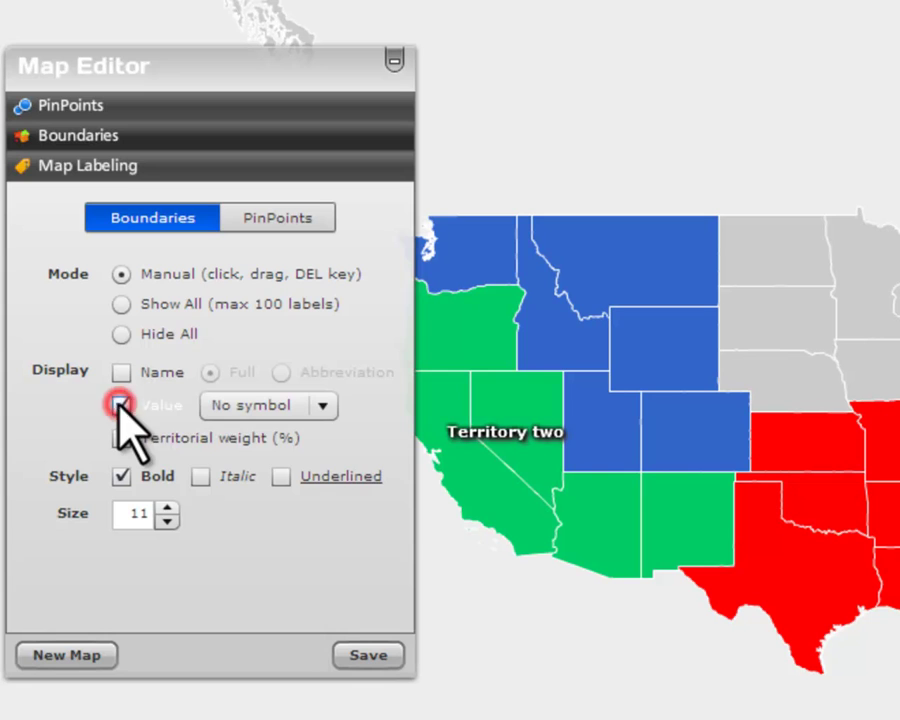
left_click(834, 528)
left_click(605, 299)
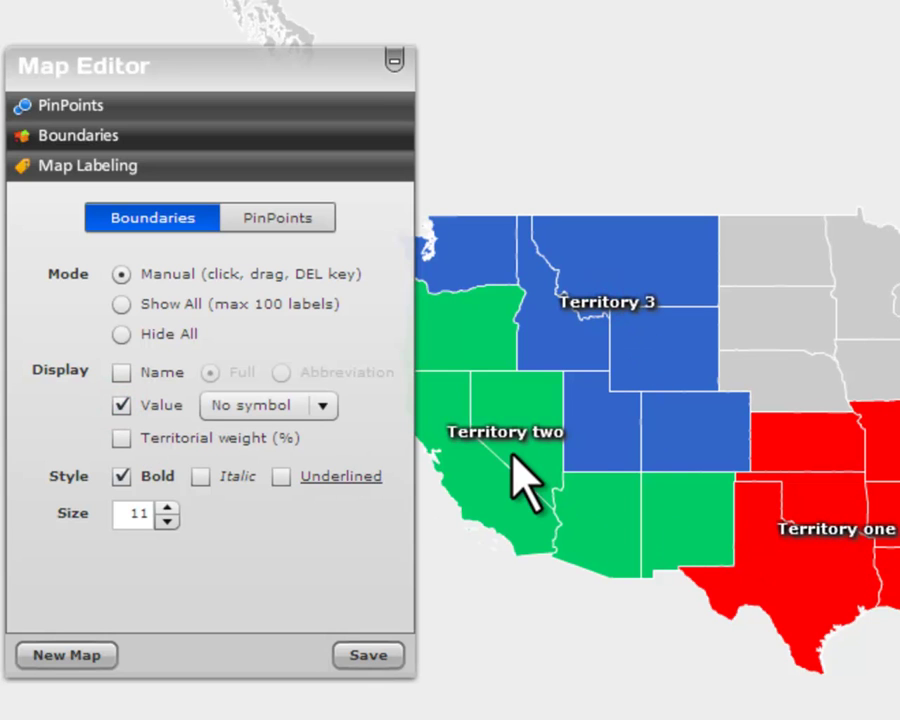
- Enlarge Territory 3's label to 19 and Territory two's to 20, repositioning Territory two
left_click(628, 298)
left_click(170, 508)
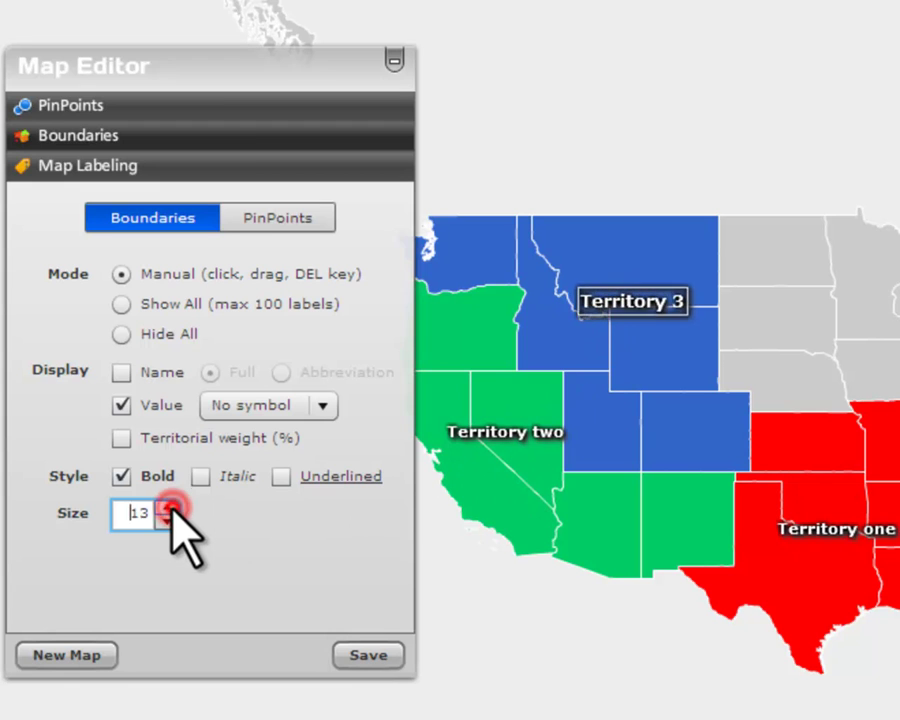
left_click(170, 508)
left_click(170, 508)
left_click(482, 430)
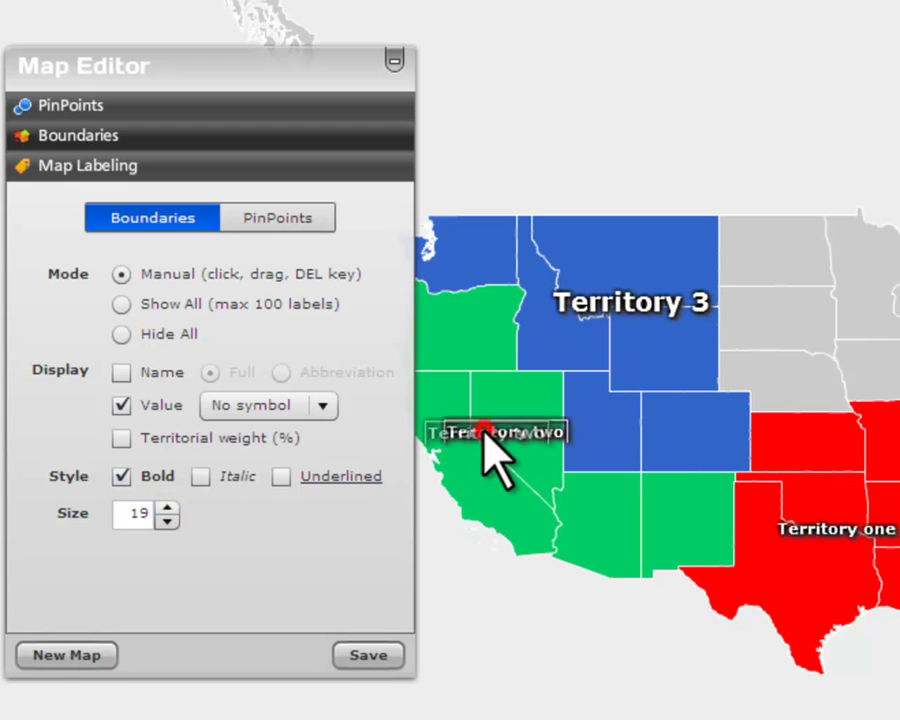
left_click(168, 510)
left_click_drag(504, 426, 553, 505)
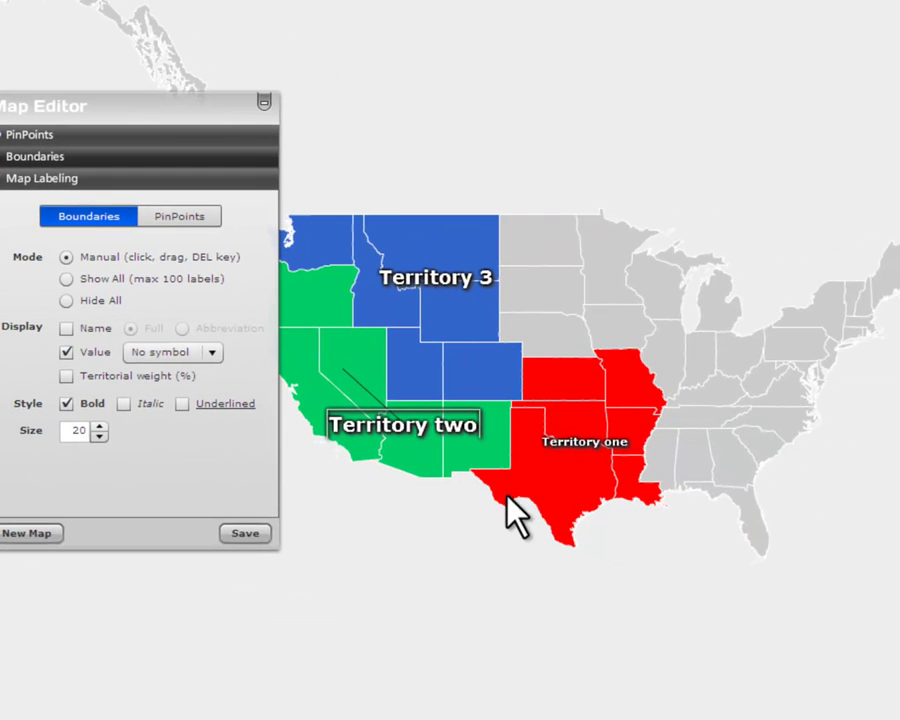
left_click(462, 537)
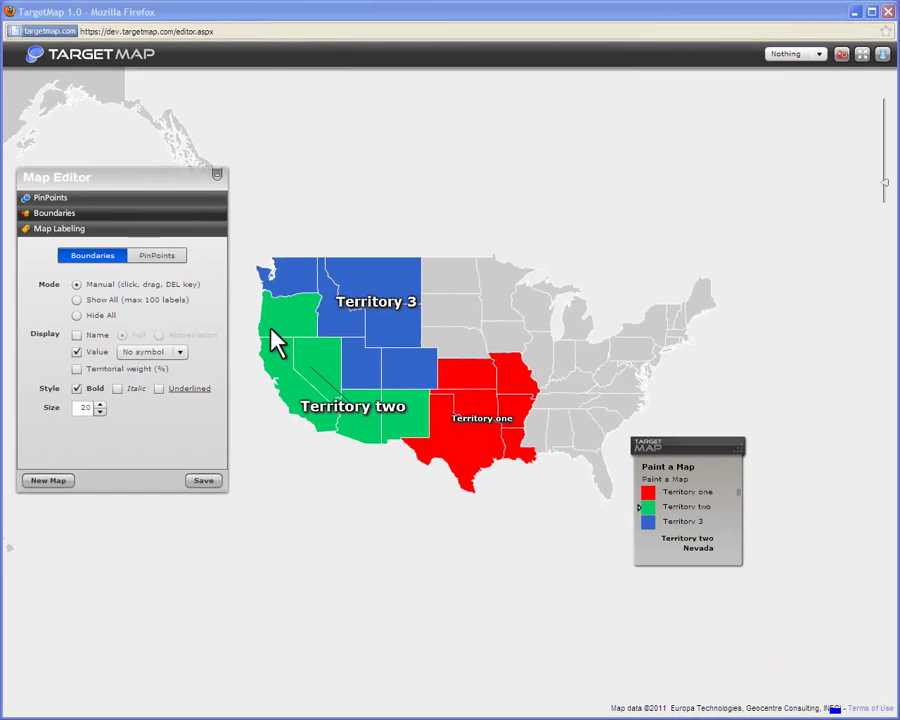
- Collapse the Map Editor, zoom in on the territories, and move the legend lower right
mouse_move(132, 207)
left_mouse_down()
mouse_move(223, 226)
mouse_move(183, 316)
left_mouse_up()
left_click(212, 212)
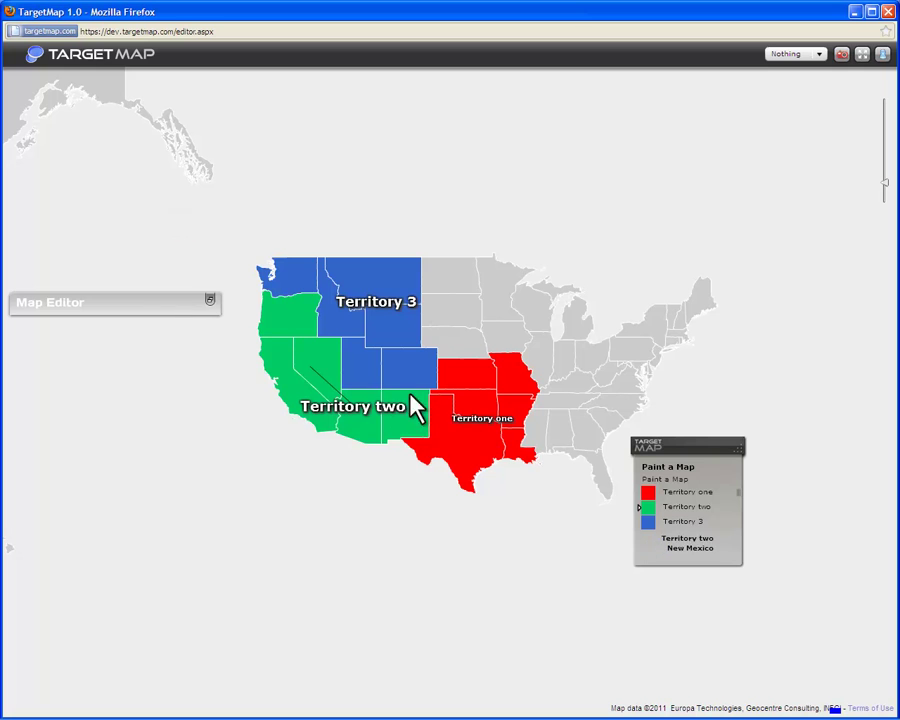
left_click_drag(412, 404, 364, 354)
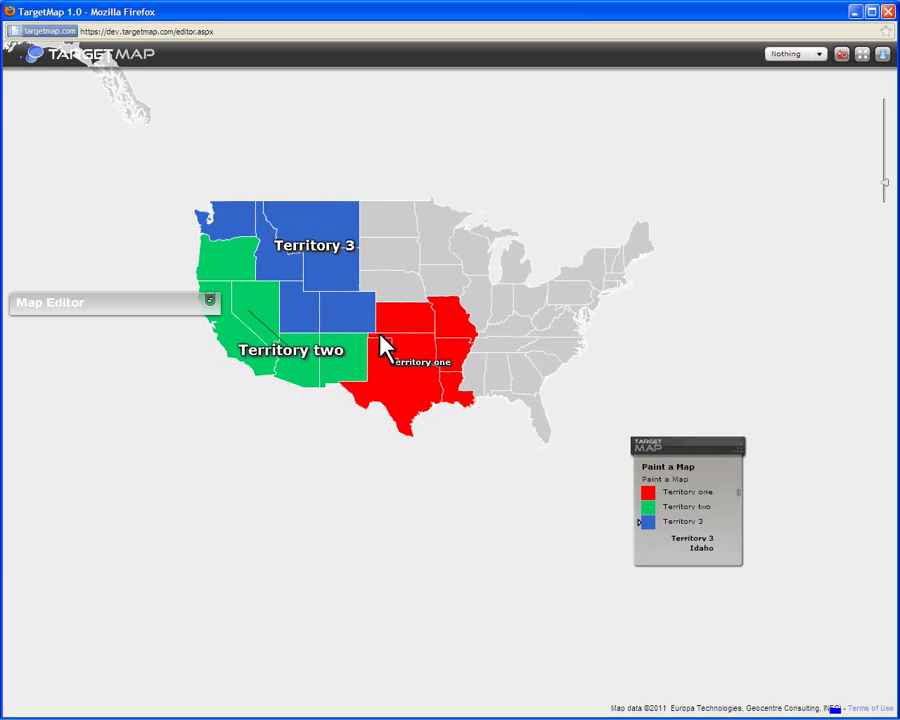
scroll(383, 347, "up", 1)
mouse_move(386, 346)
left_mouse_down()
mouse_move(388, 412)
mouse_move(373, 405)
left_mouse_up()
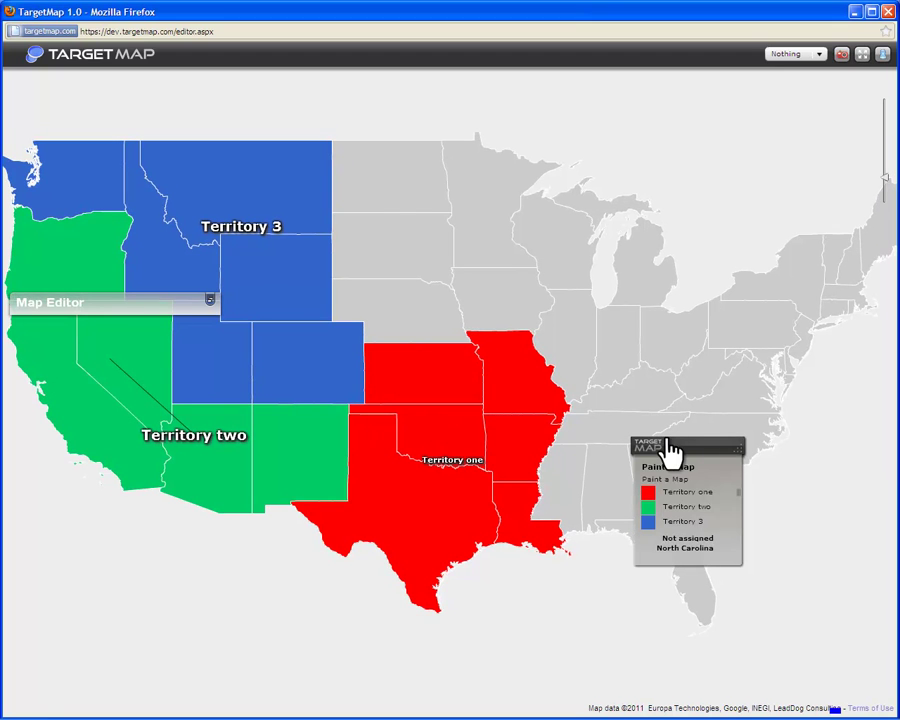
left_click_drag(667, 442, 768, 495)
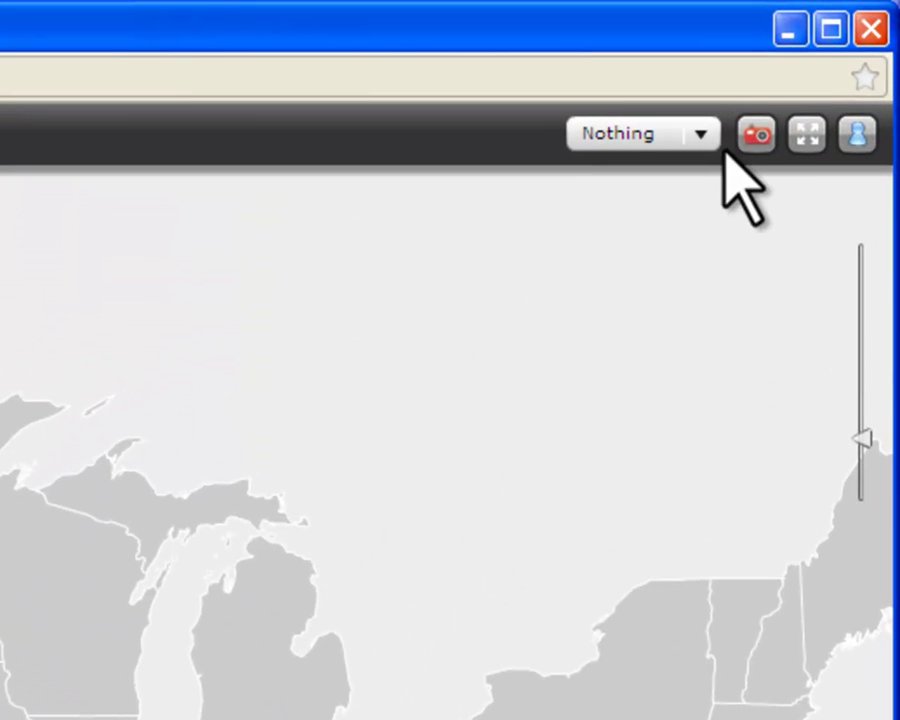
- Export the territory map as a downloadable image
left_click(756, 136)
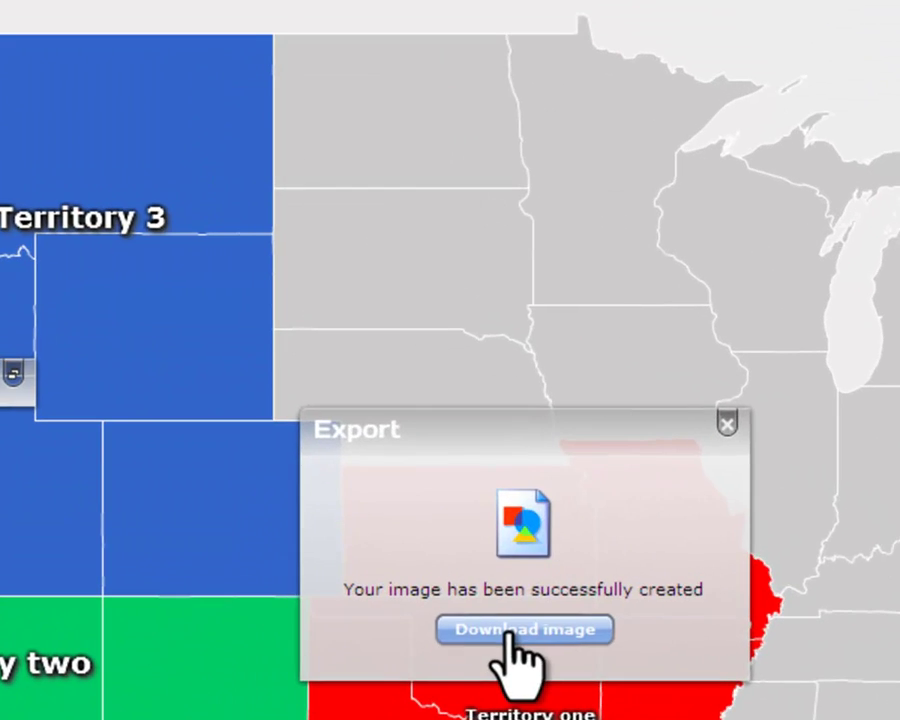
left_click(450, 419)
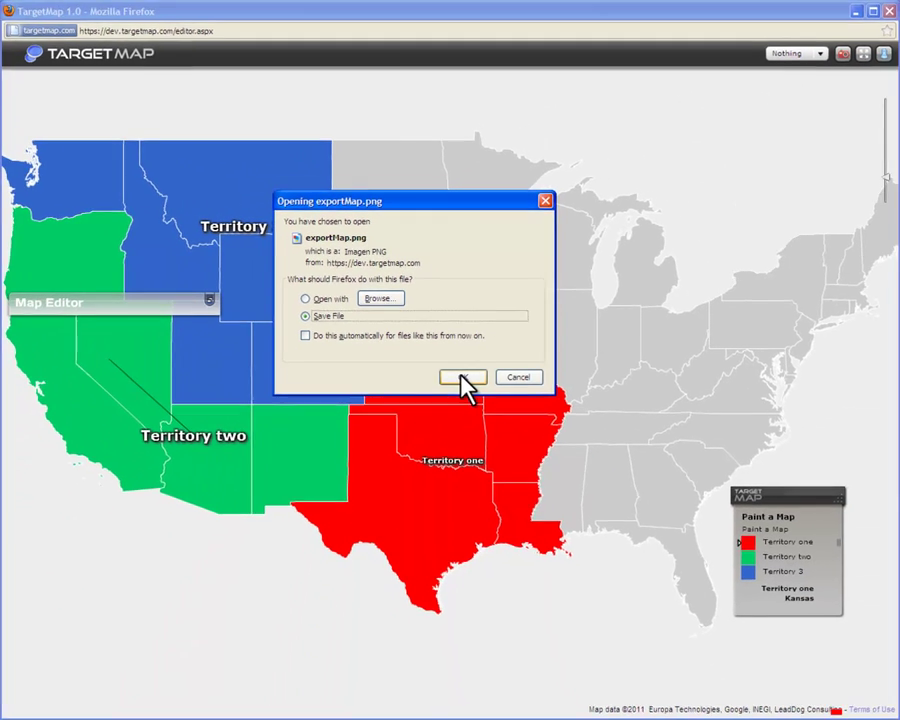
left_click(552, 540)
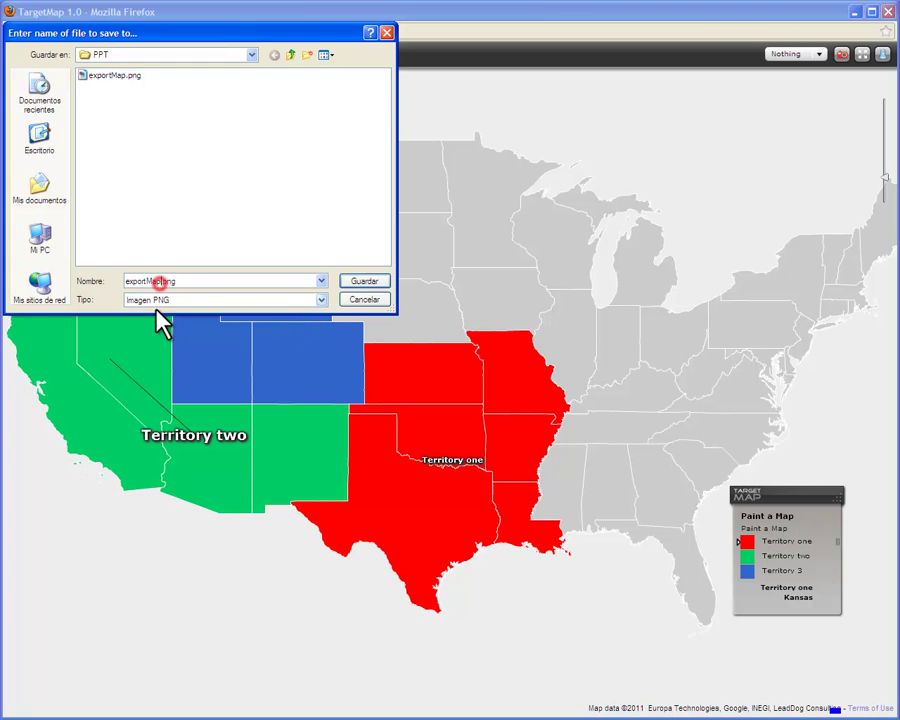
- Save the image as my map.png in the PPT folder
type("2")
left_click_drag(165, 280, 111, 280)
type("my map")
left_click(366, 283)
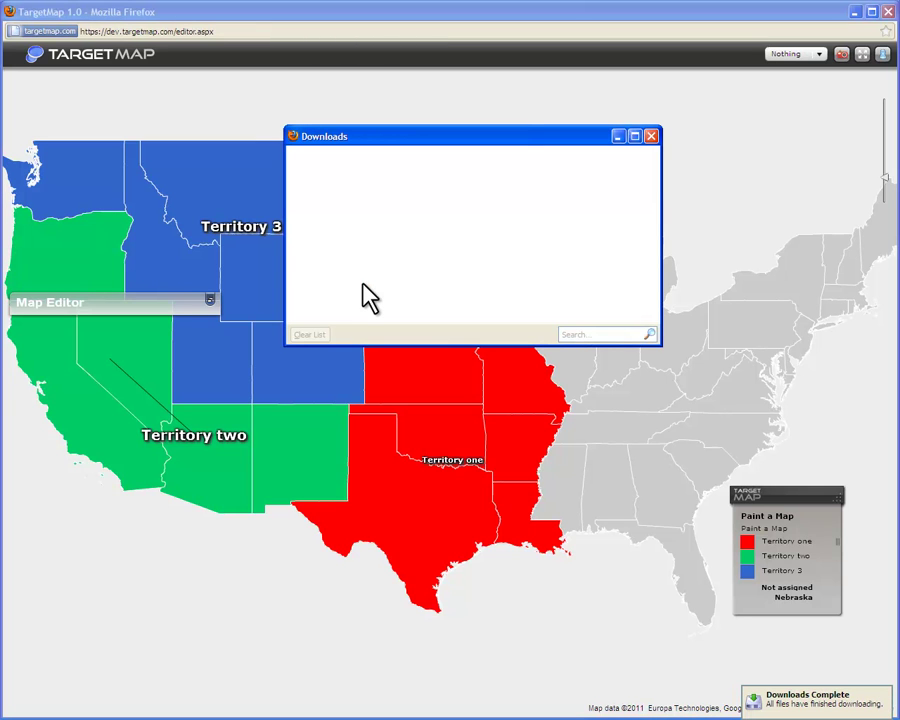
left_click(652, 136)
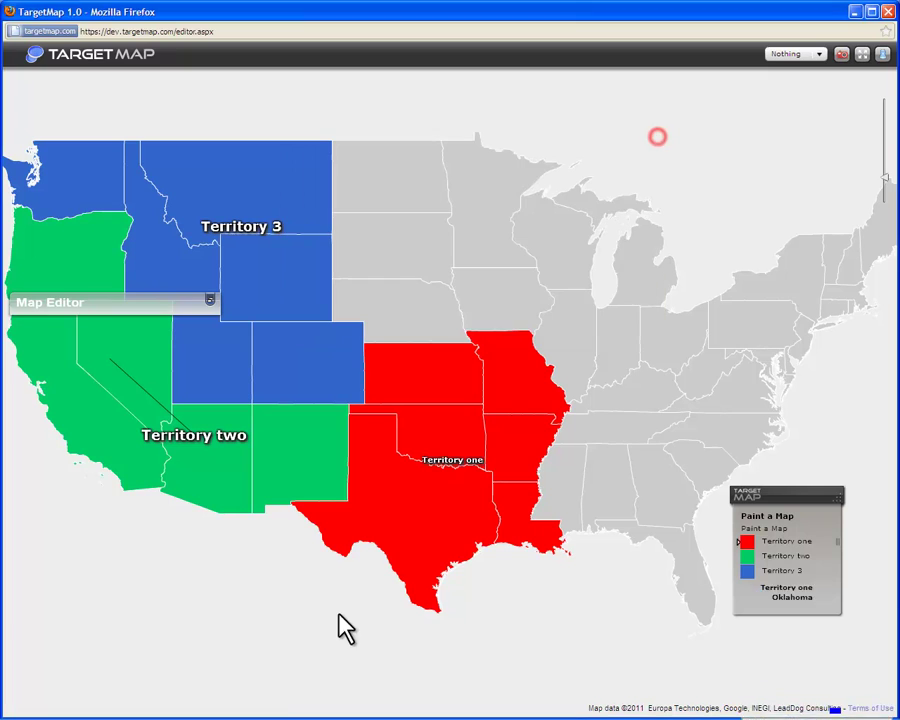
- Launch PowerPoint and insert my map.png onto the slide
left_click(20, 715)
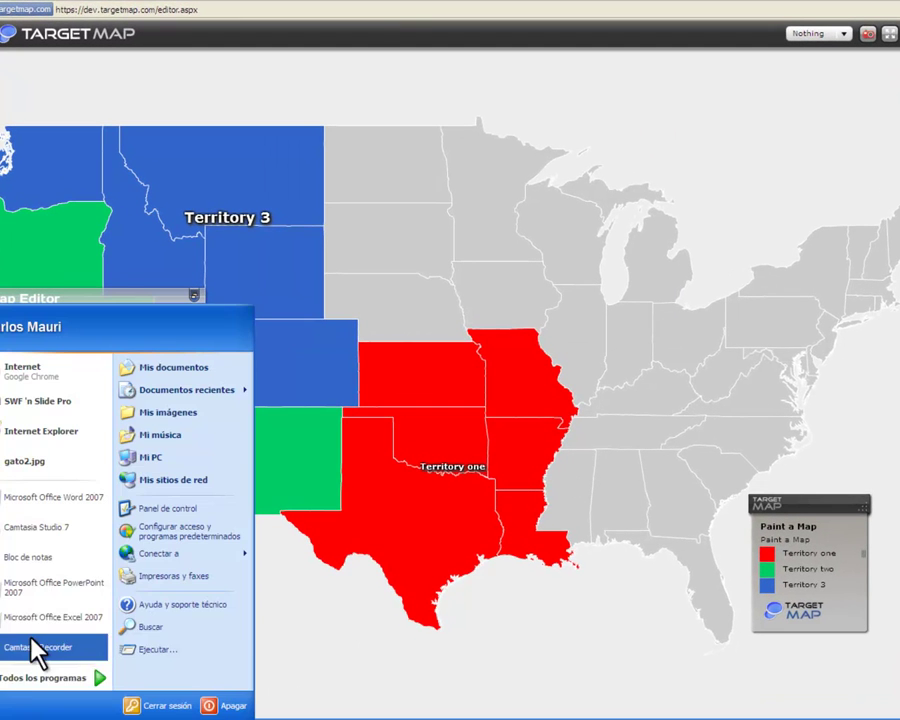
left_click(32, 598)
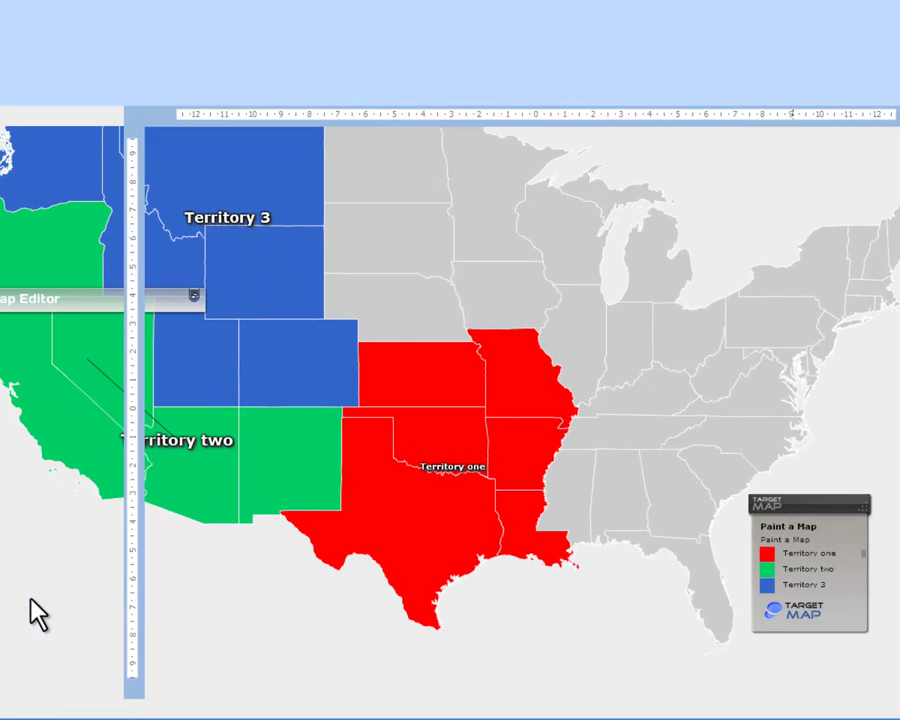
left_click(68, 6)
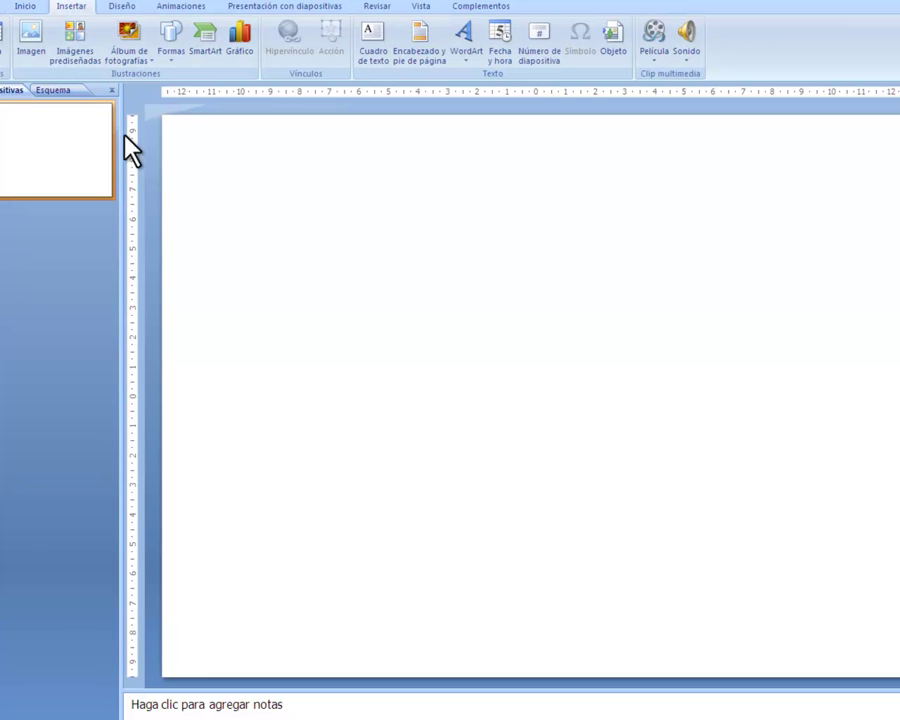
left_click(31, 40)
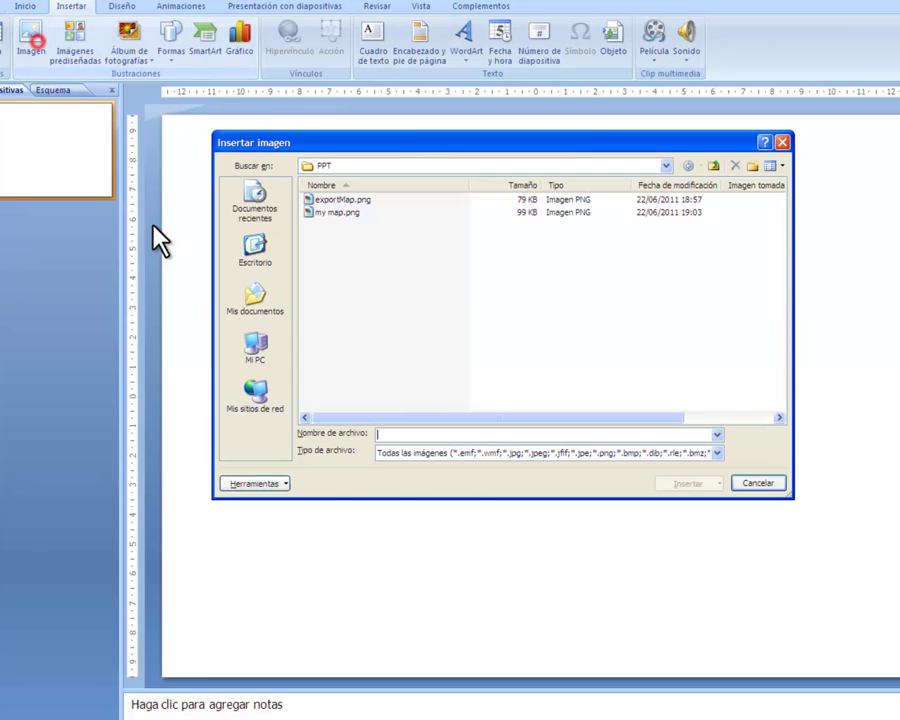
left_click(337, 212)
left_click(690, 482)
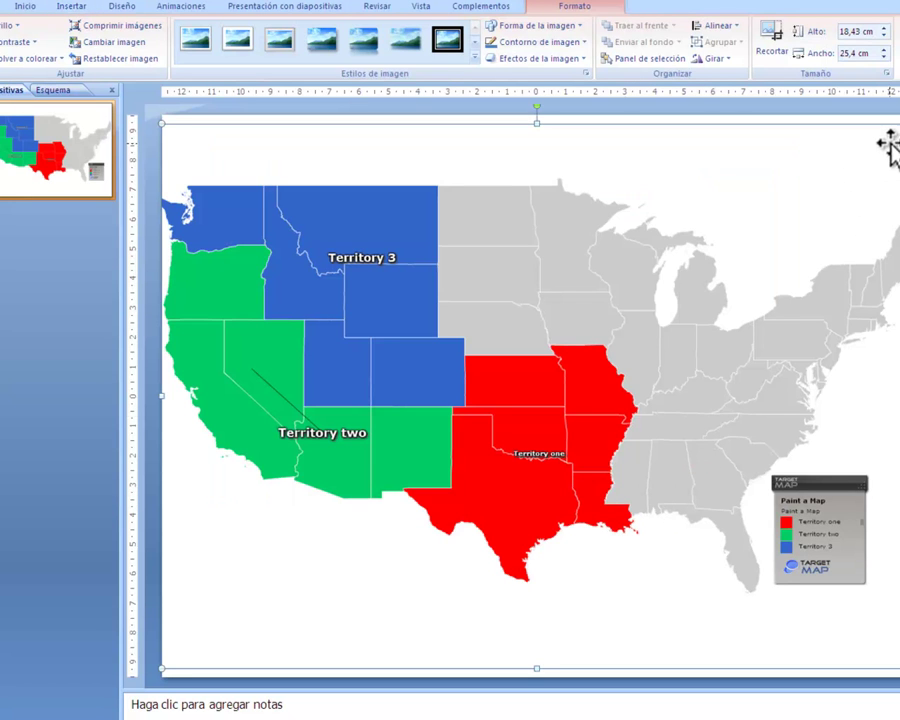
- Resize the map picture to 24 × 17.42 cm, reposition it, and apply a shadow picture style
left_click_drag(893, 128, 871, 153)
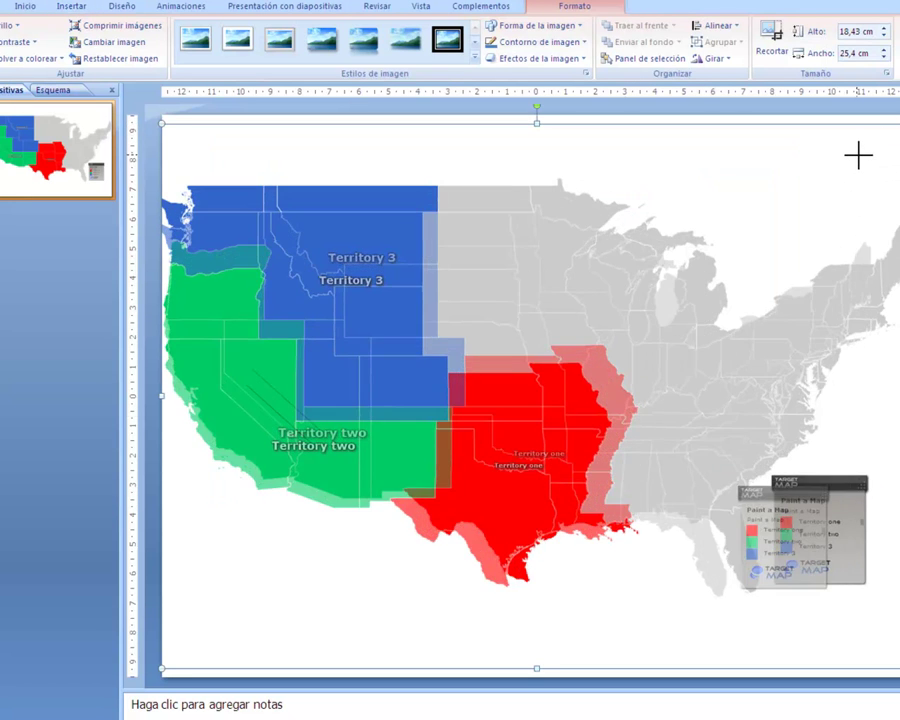
mouse_move(633, 375)
left_mouse_down()
mouse_move(643, 376)
mouse_move(630, 368)
left_mouse_up()
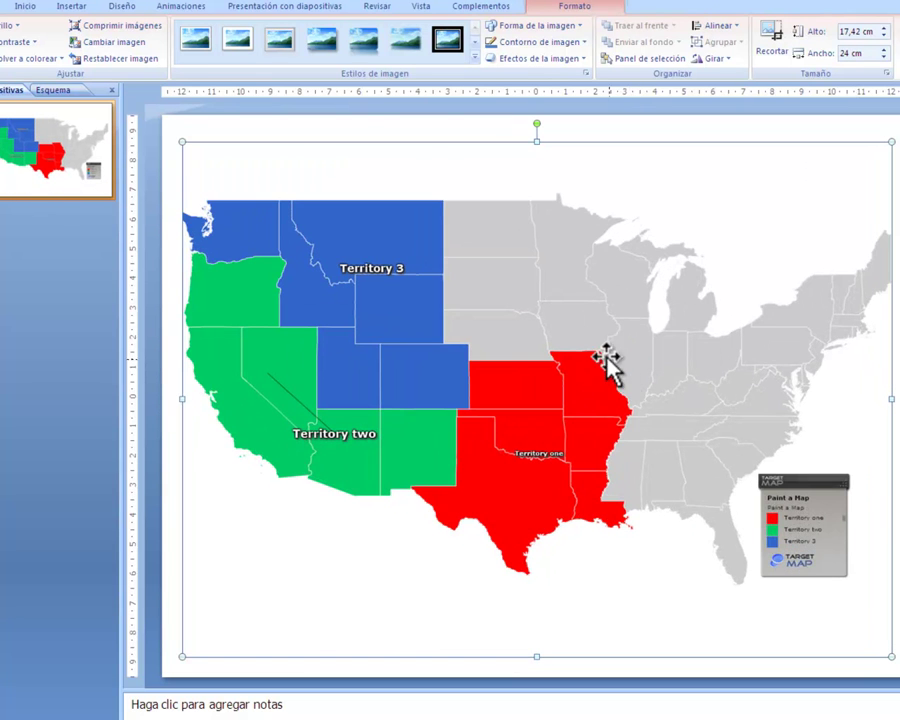
left_click(322, 40)
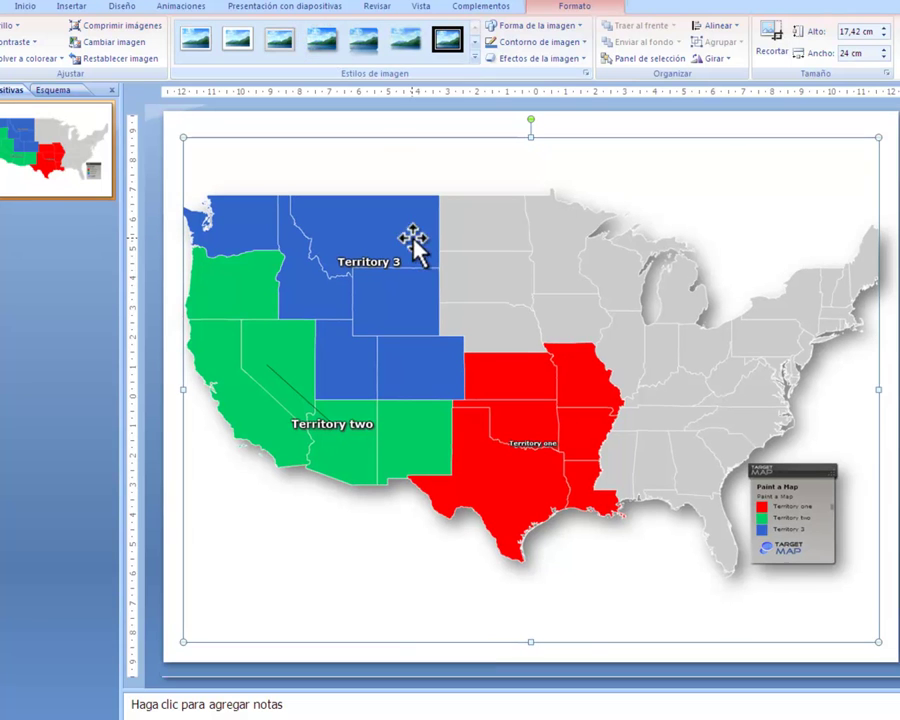
- Add a text box reading 'here is my map' above the map picture
left_click(400, 658)
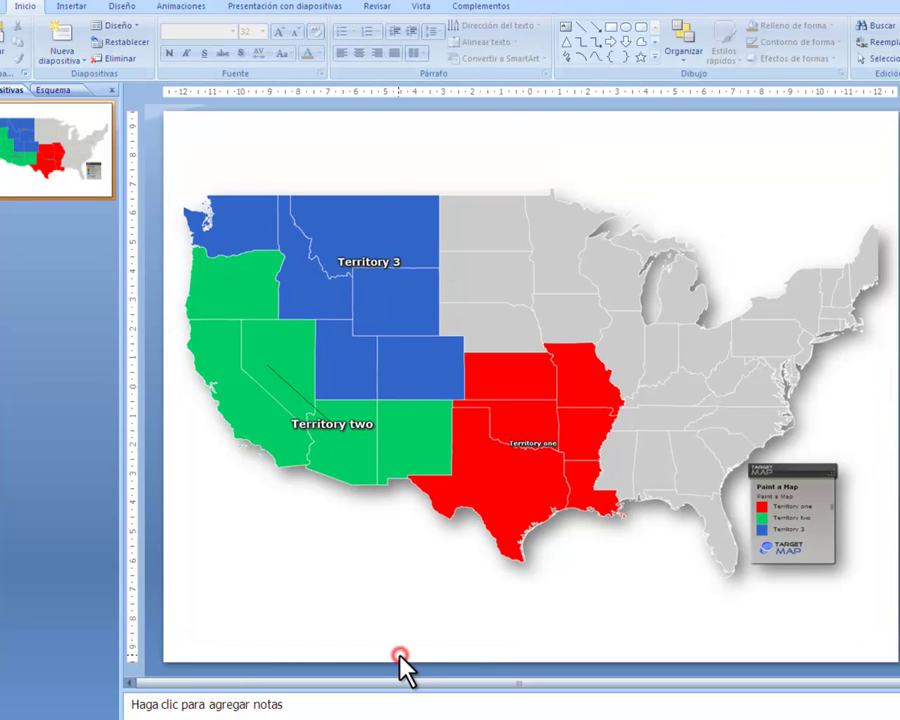
left_click(70, 12)
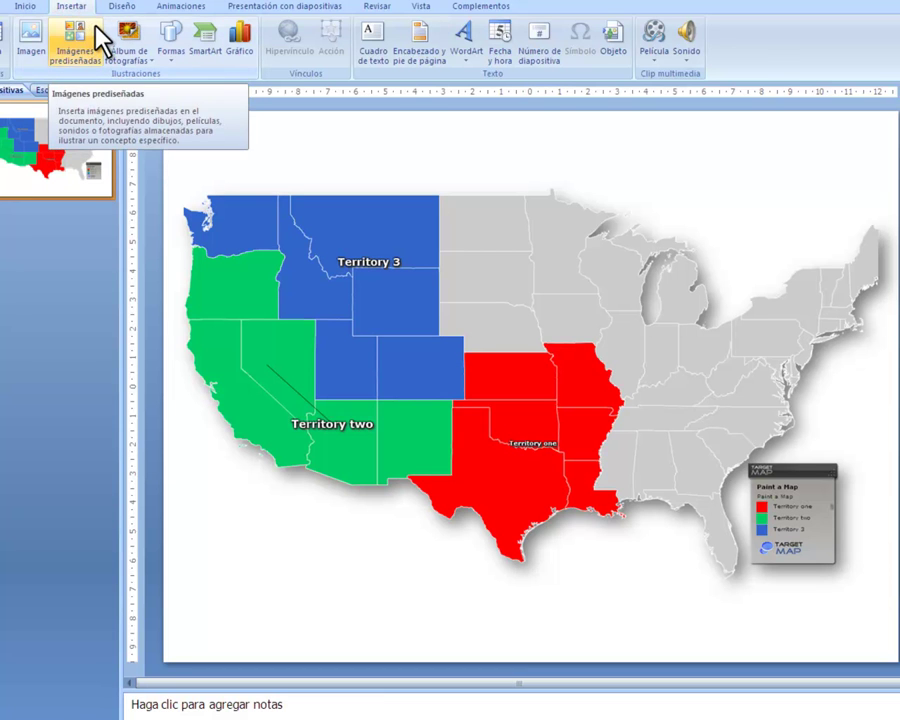
left_click(367, 45)
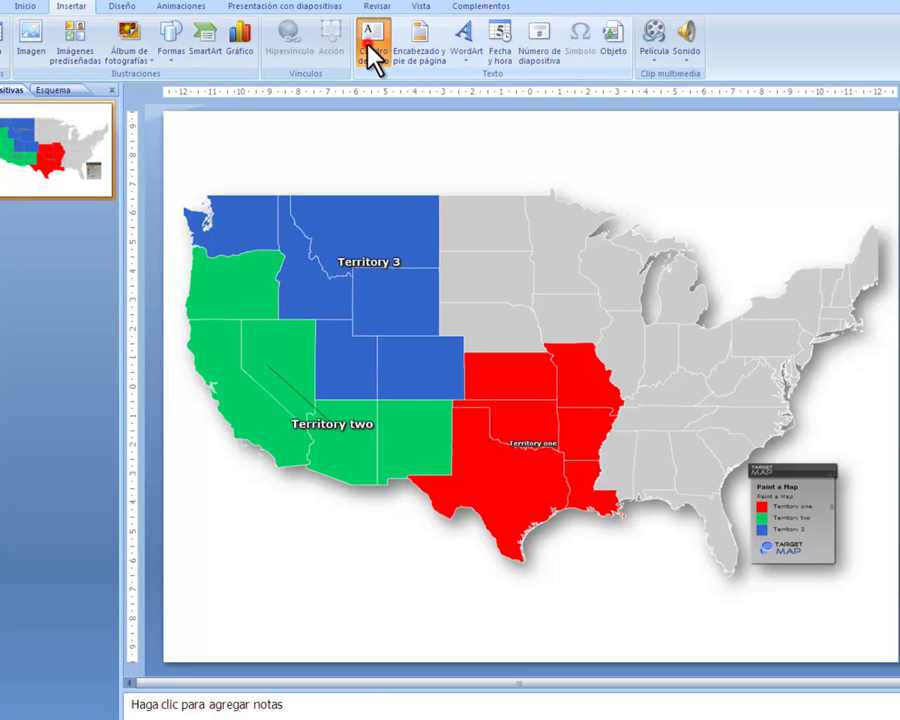
left_click(361, 147)
type("here is my map")
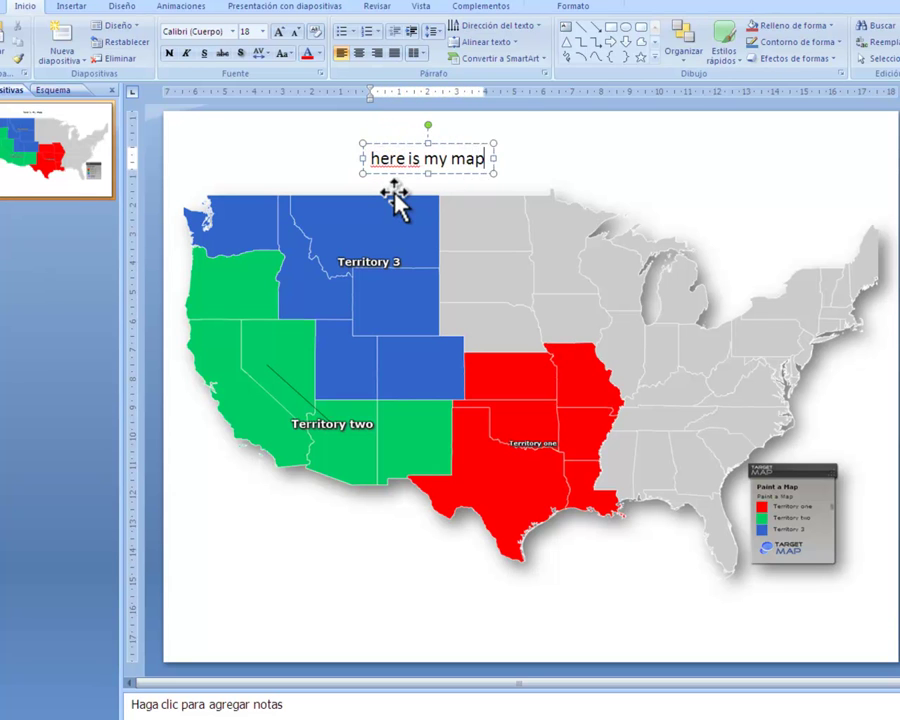
left_click(594, 181)
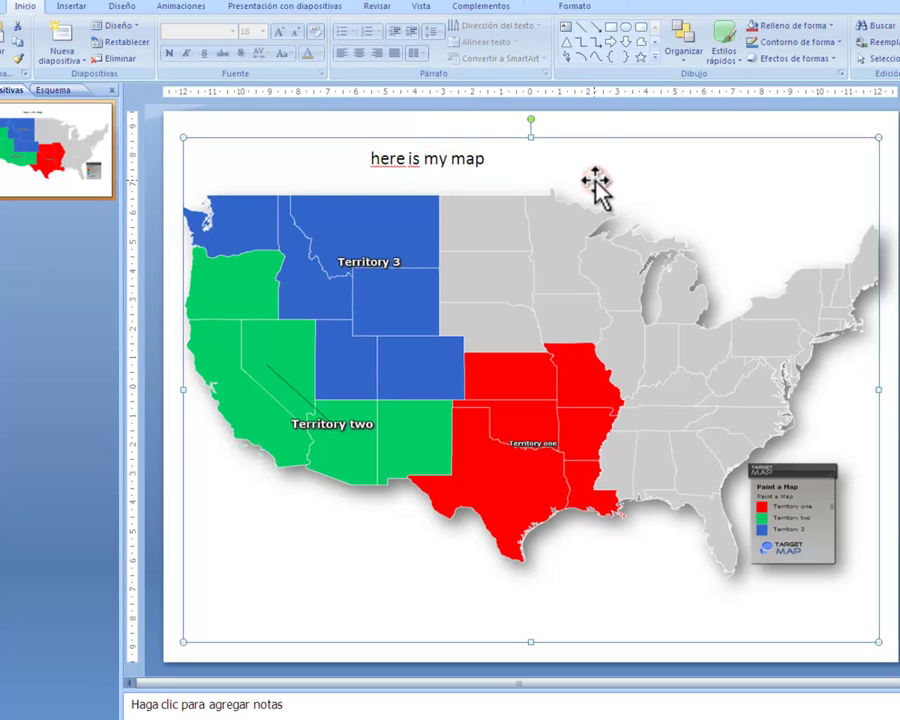